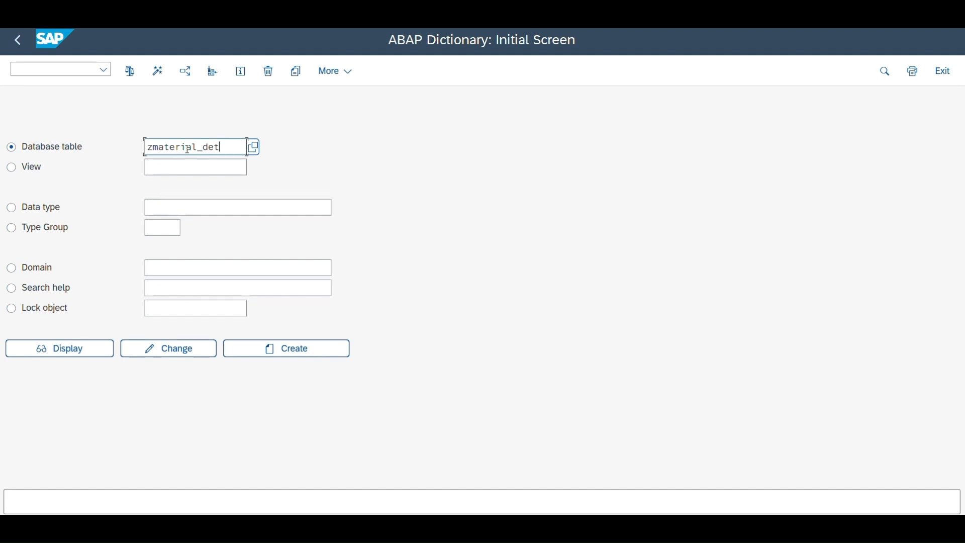
Step: Create the database table ZMATERIAL_DET with the short description "Material details"
click(317, 349)
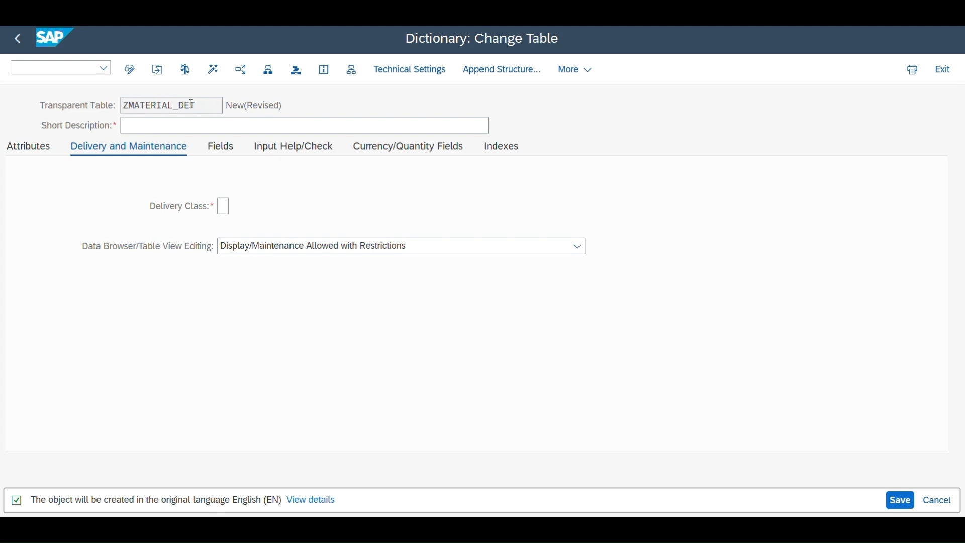
drag(200, 103, 122, 104)
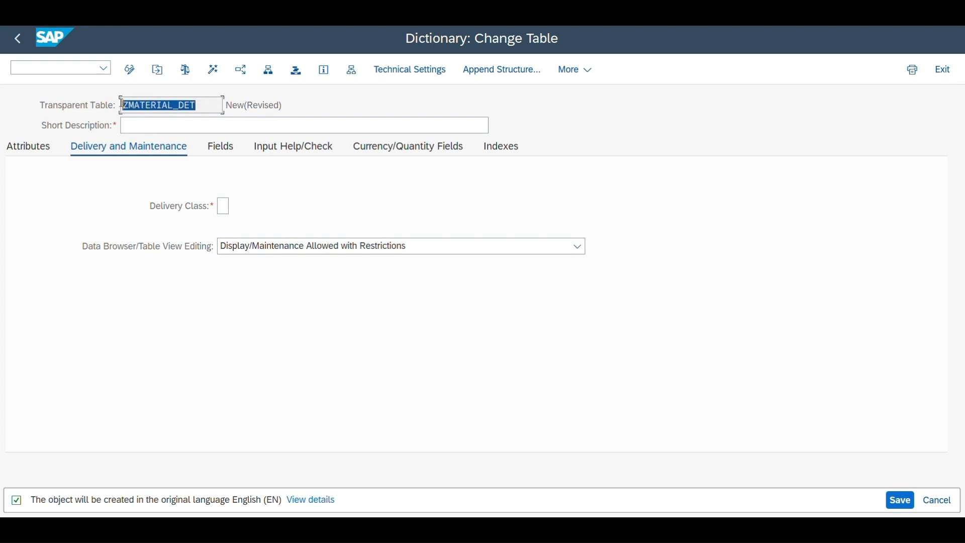
click(218, 107)
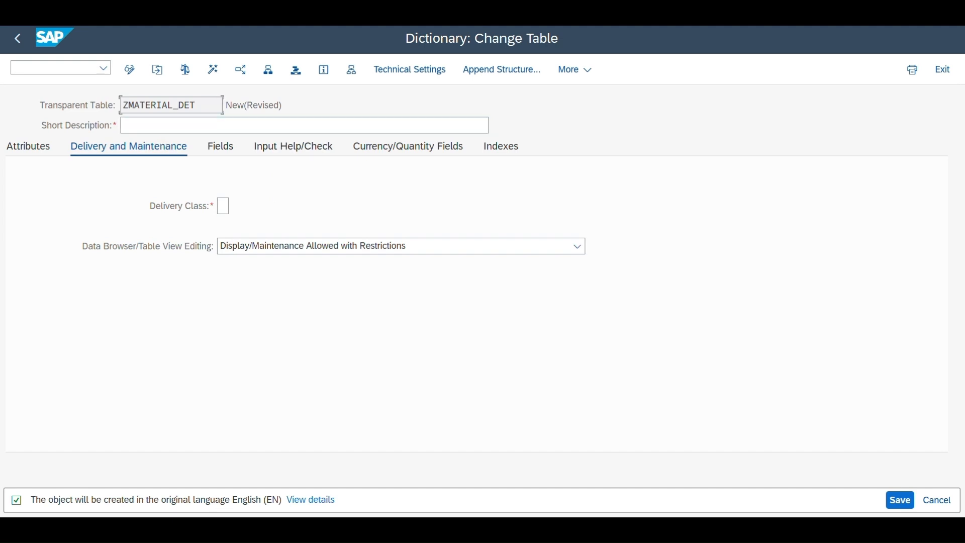
key(Tab)
text(Materia)
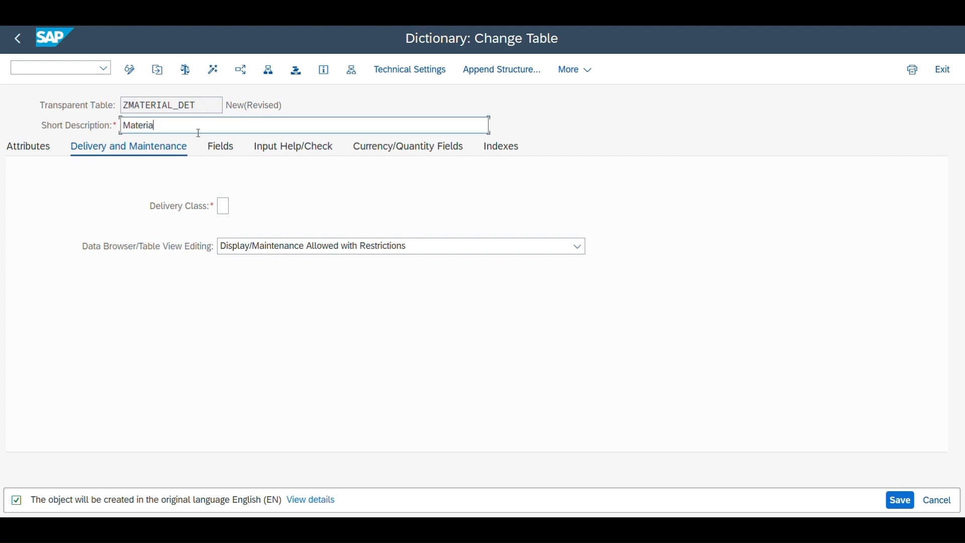
text(l details)
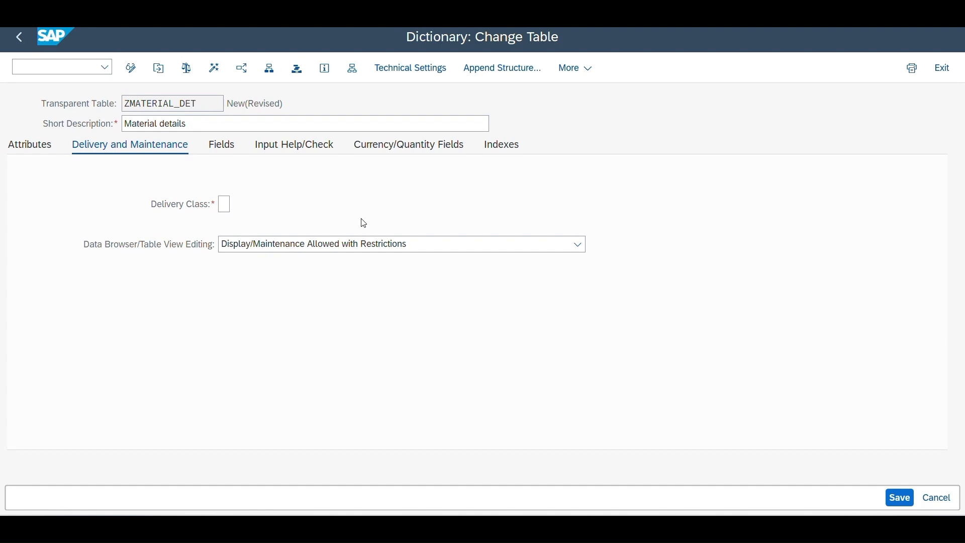
Step: Set the table's delivery class to A, application table for master and transaction data
click(224, 204)
click(236, 204)
click(167, 165)
click(235, 206)
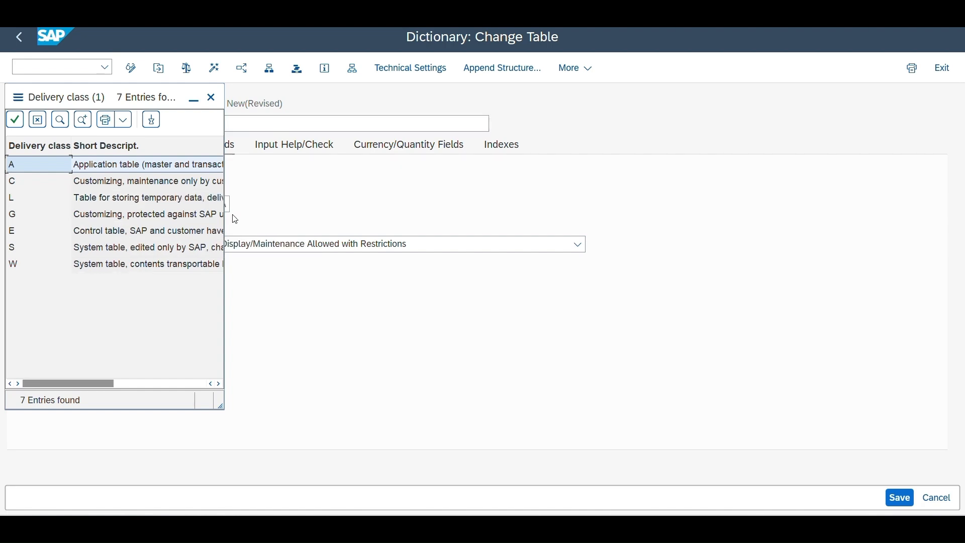
key(Return)
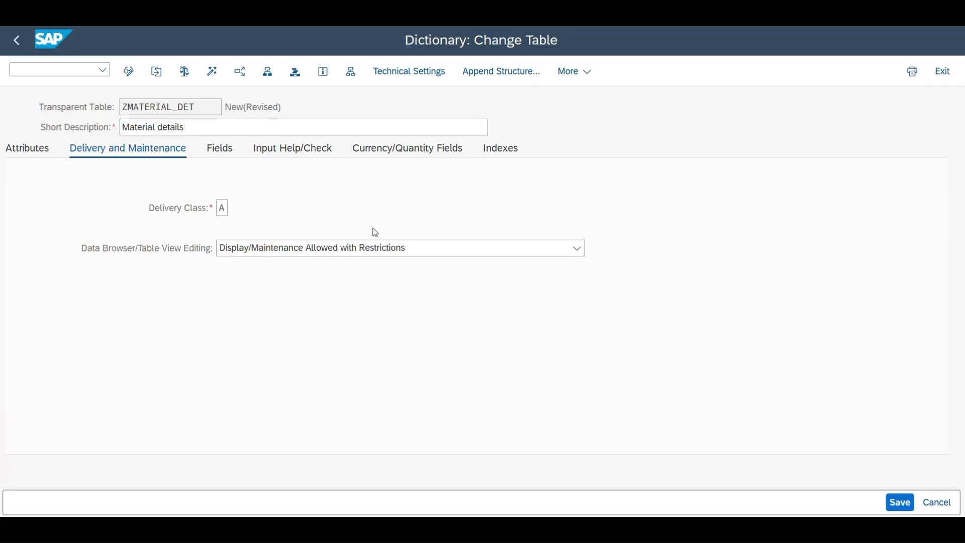
Step: Set the Data Browser/Table View Editing option to Display/Maintenance Allowed
click(432, 249)
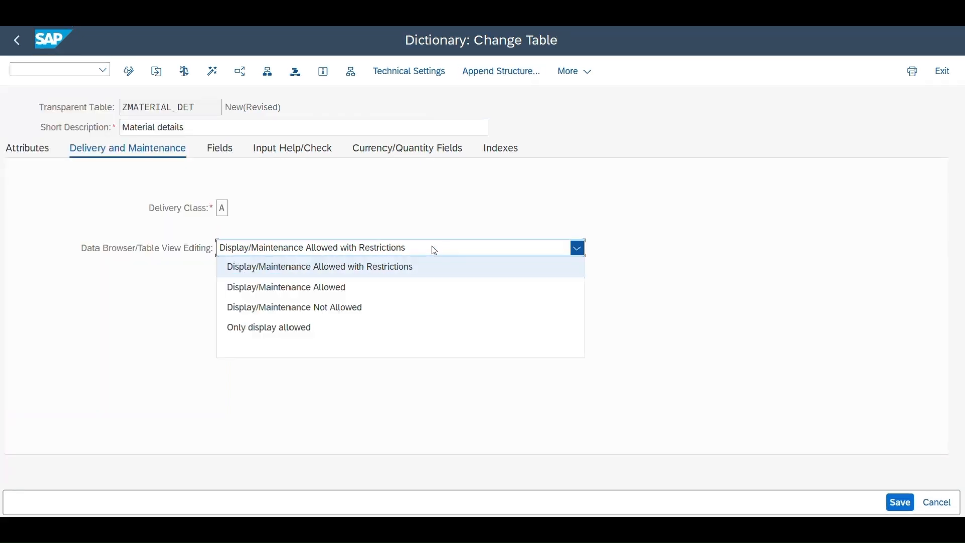
click(325, 292)
key(Return)
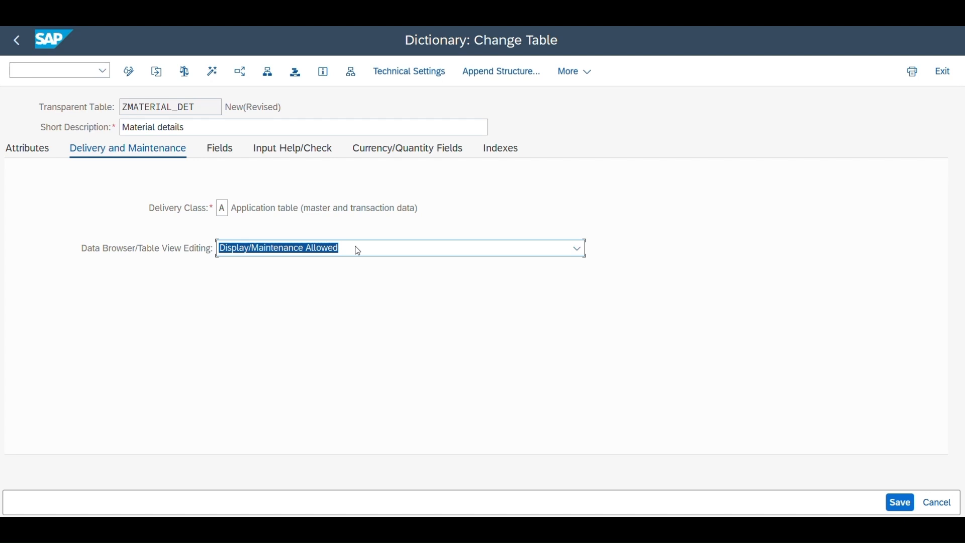
click(394, 254)
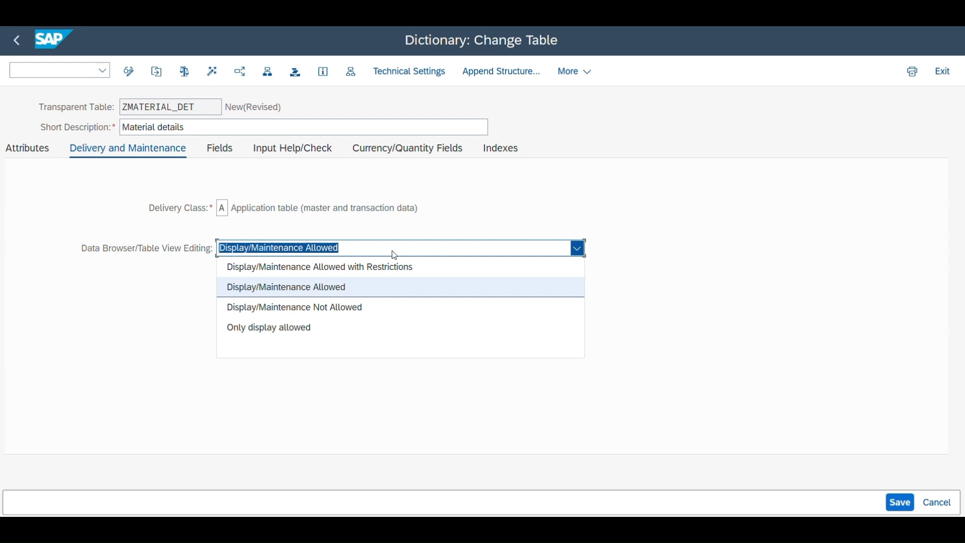
key(Return)
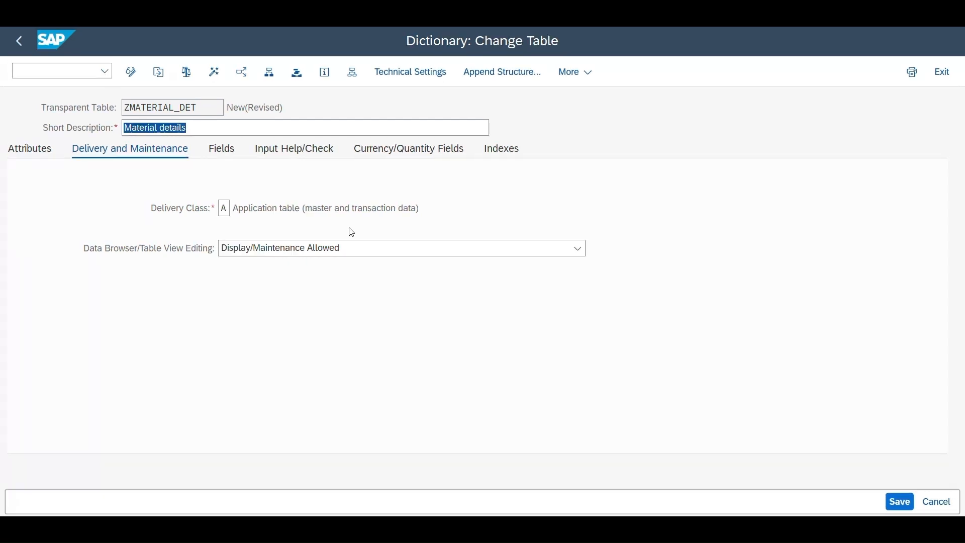
Step: Add field MANDT with data element MANDT, flagged as key and initial value, and save the table as a local object
click(224, 153)
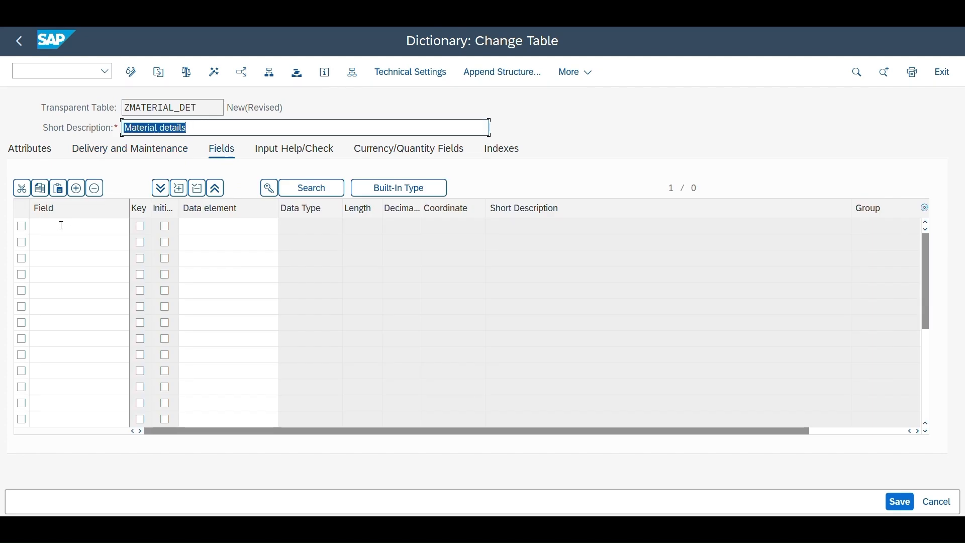
click(61, 226)
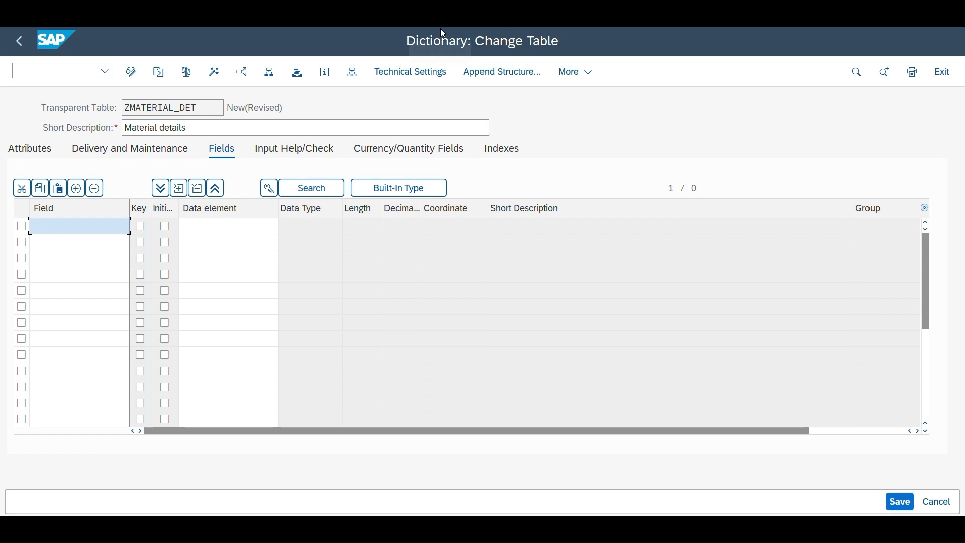
text(M)
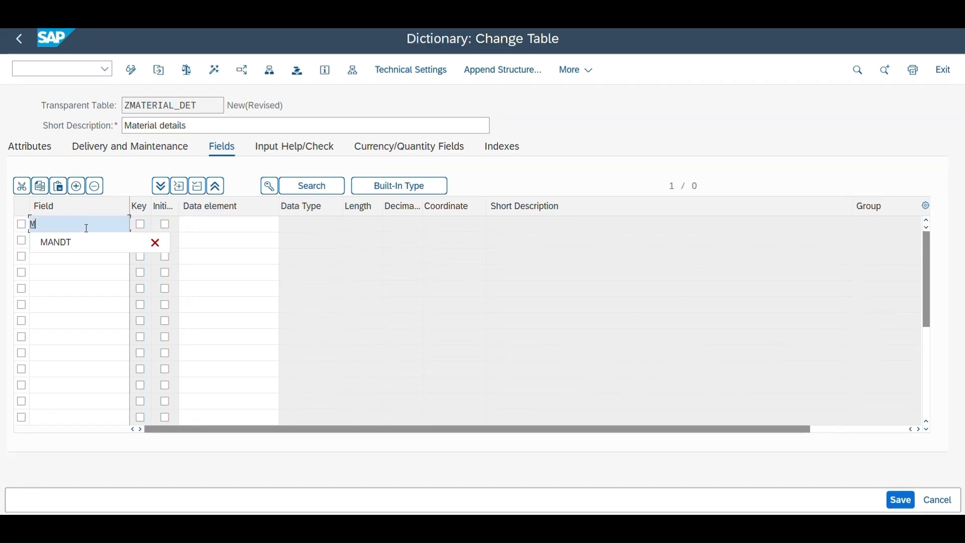
text(ANDT)
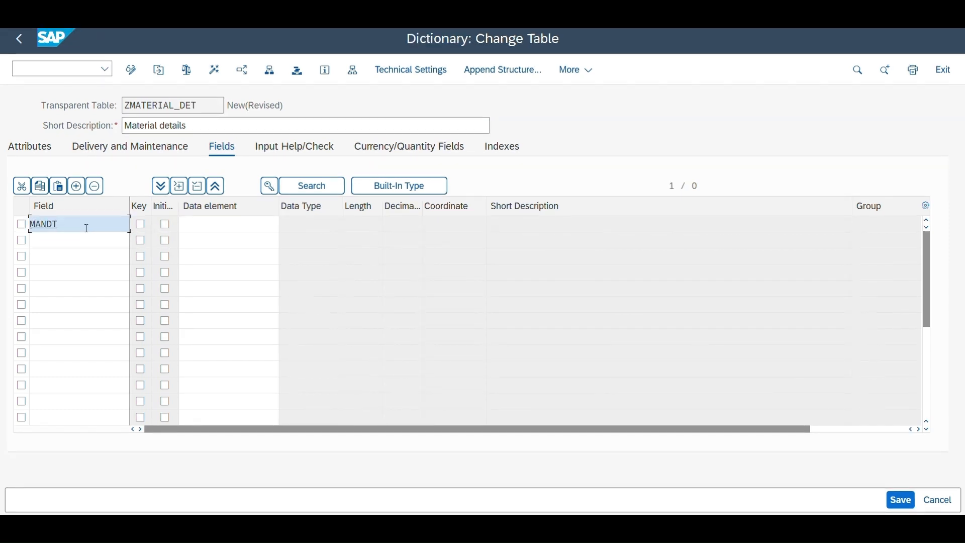
click(140, 225)
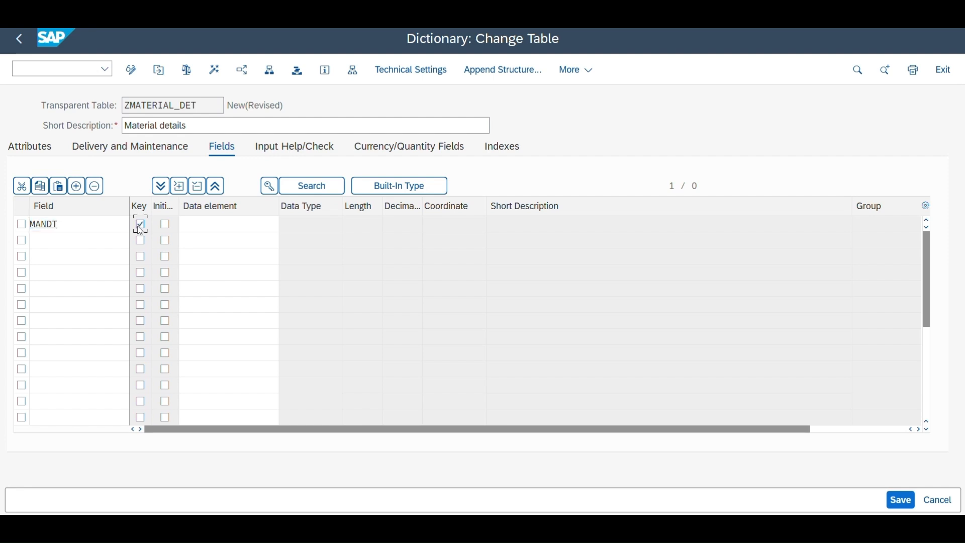
click(167, 226)
click(219, 229)
text(MAN)
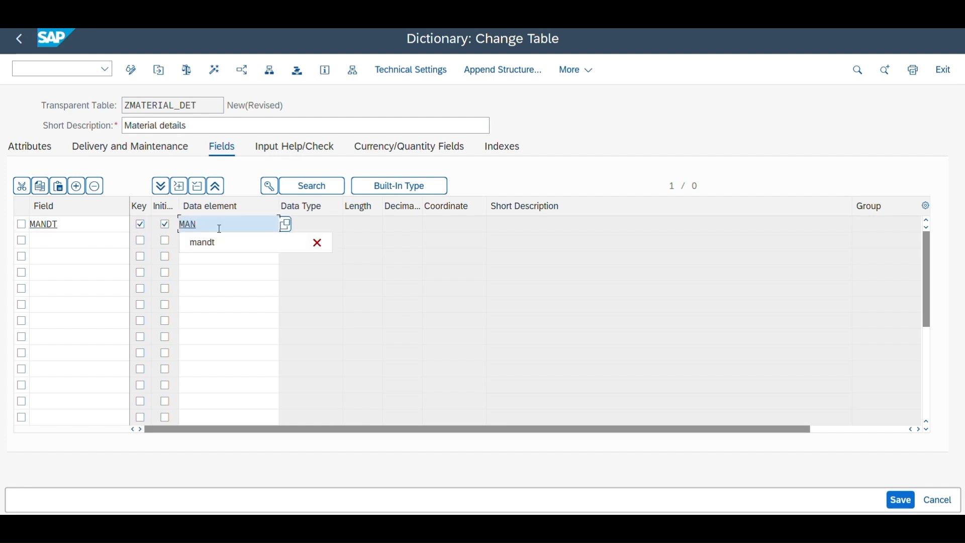
text(DT)
key(Return)
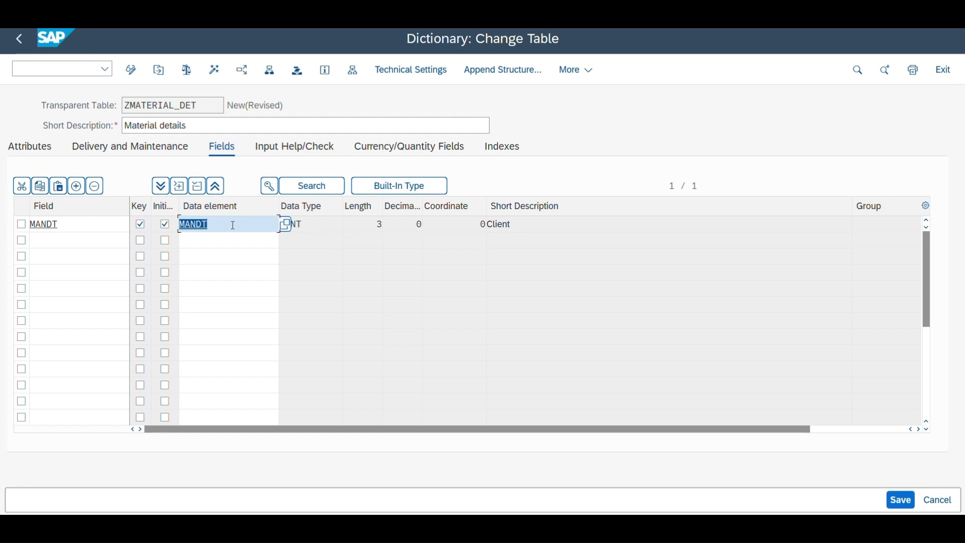
key(ctrl+s)
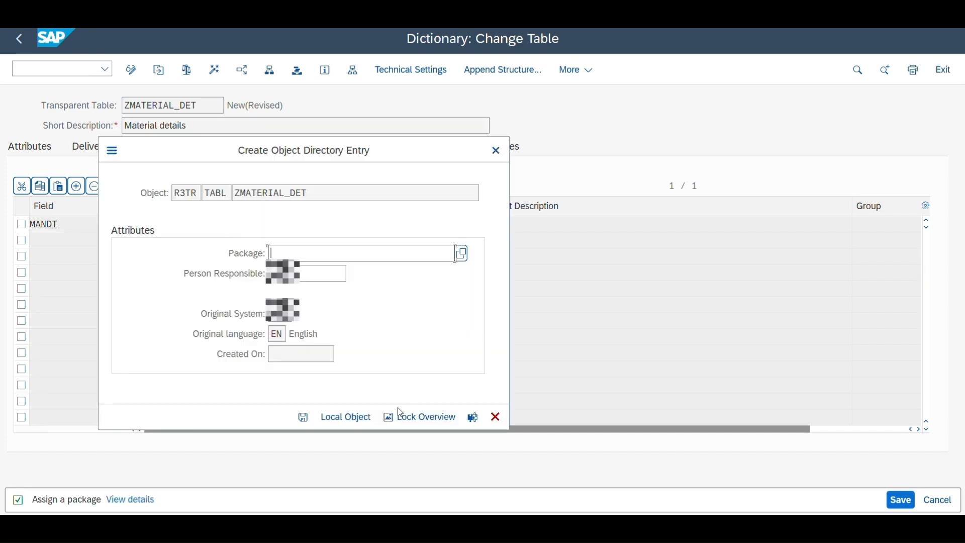
click(352, 420)
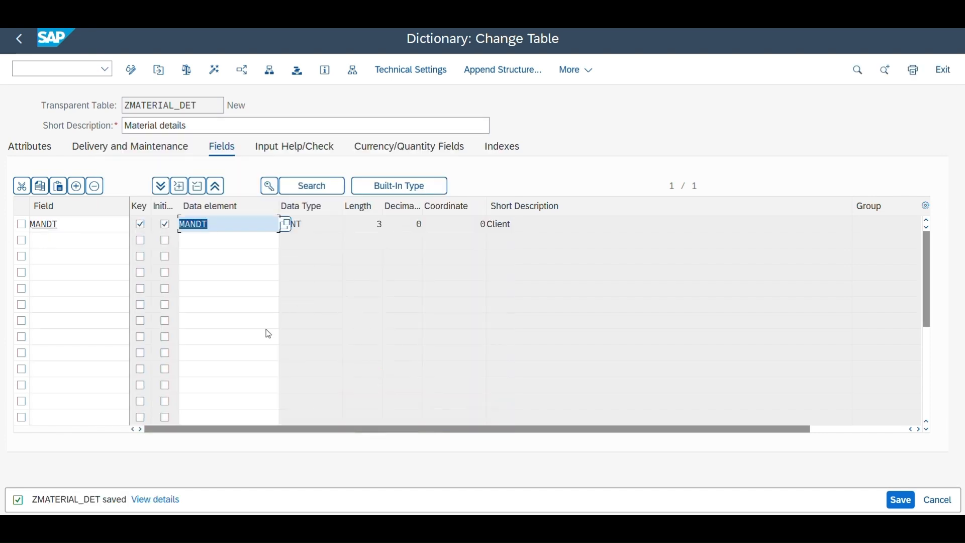
click(243, 226)
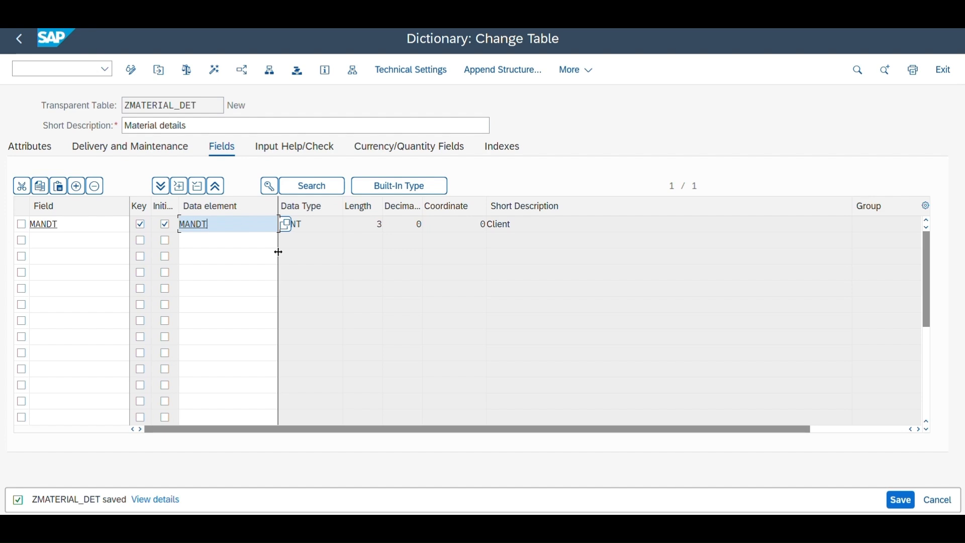
click(118, 226)
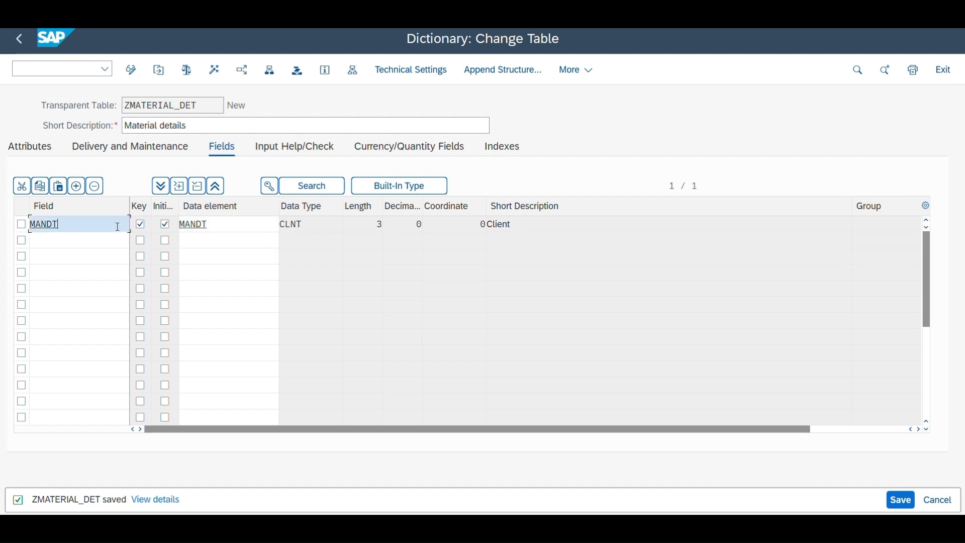
click(219, 227)
click(510, 227)
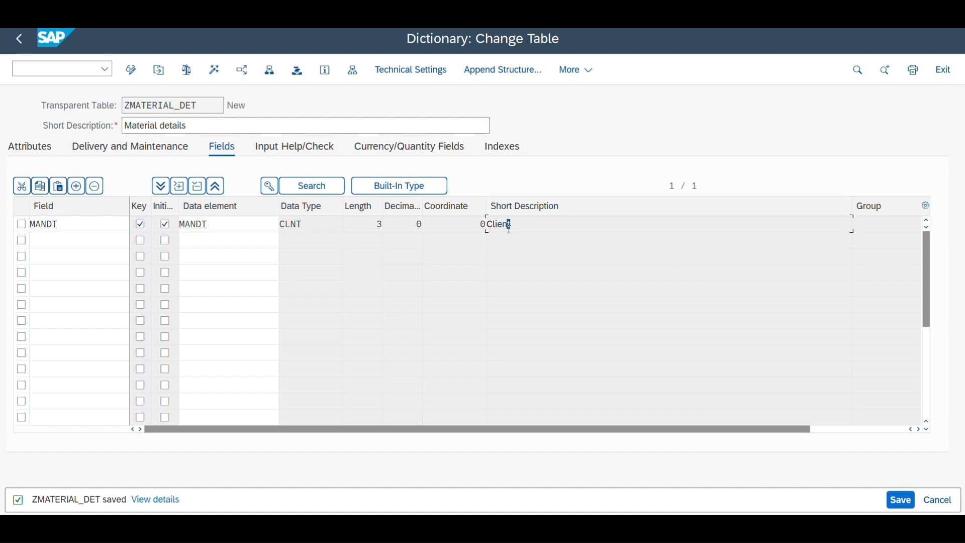
drag(509, 228, 490, 234)
click(489, 237)
Step: Add MATERIAL_ID as a second key field in the row below MANDT
click(58, 241)
text(MA)
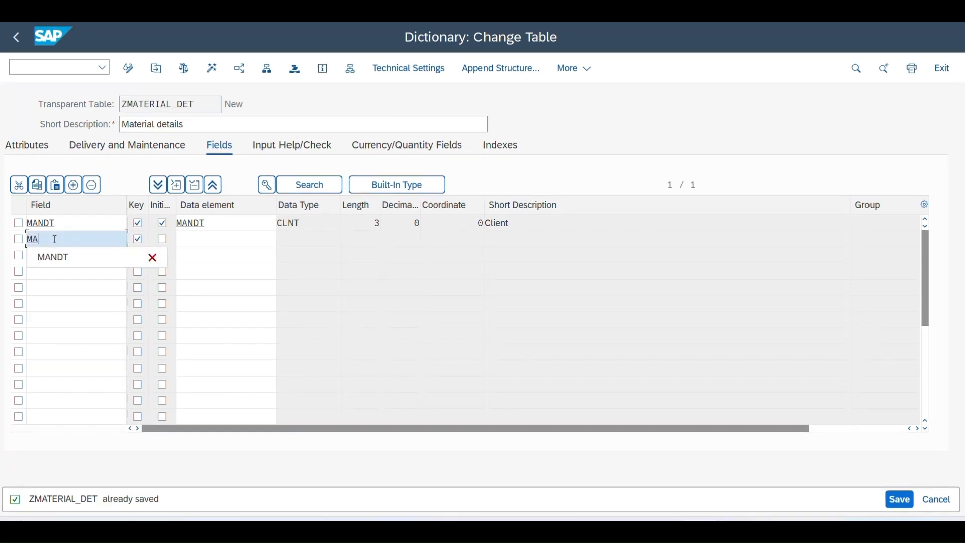
text(TERIAL)
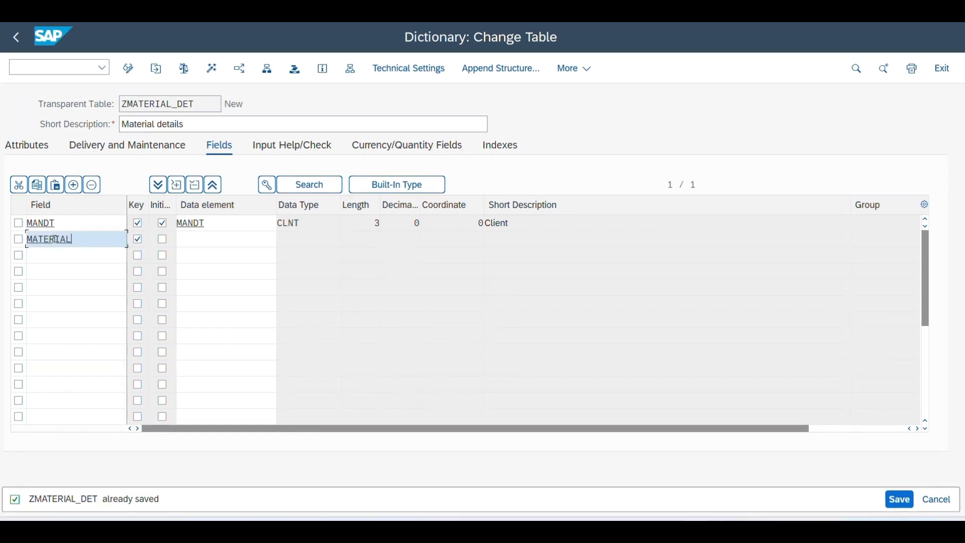
text(_ID)
click(138, 241)
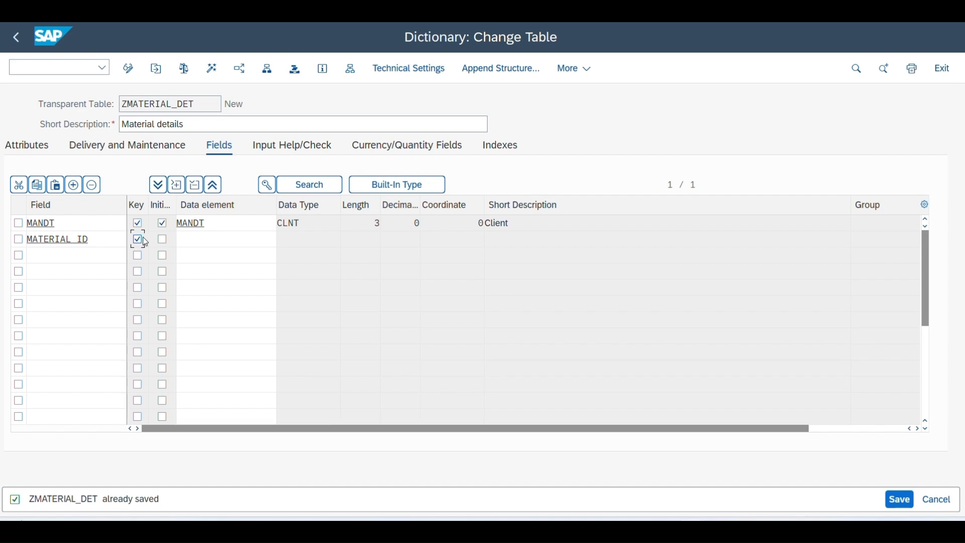
Step: Assign data element ZDE_MATID to MATERIAL_ID and start creating that data element, saving the table changes
click(186, 242)
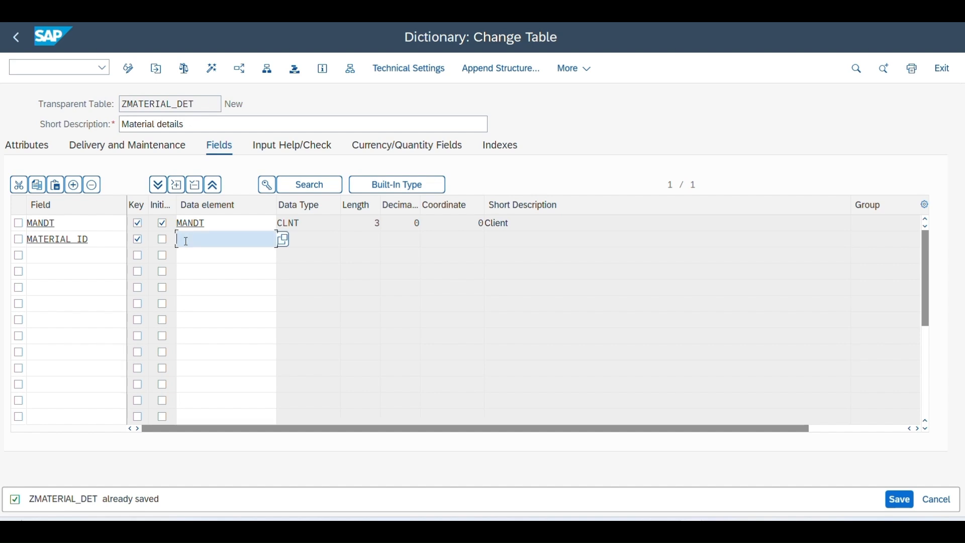
text(ZDE_M)
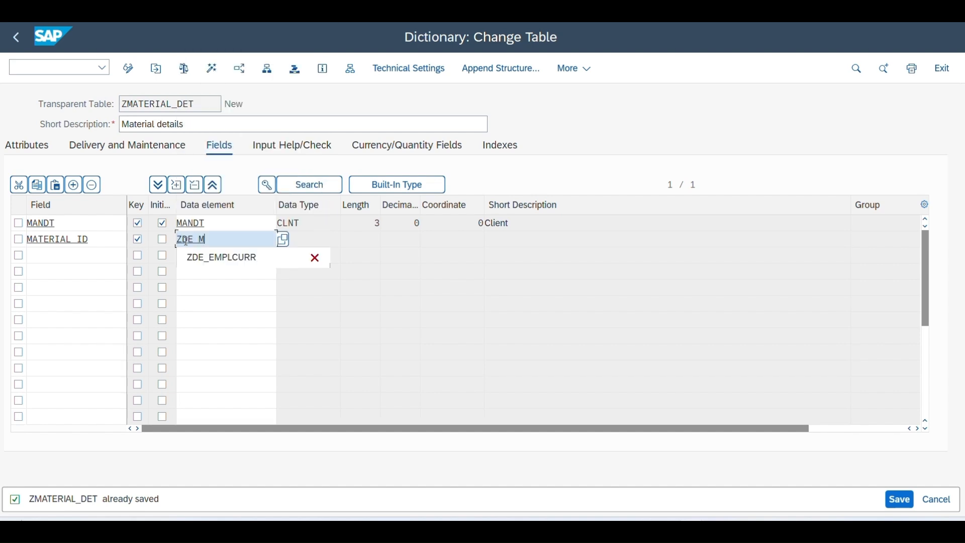
text(ATID)
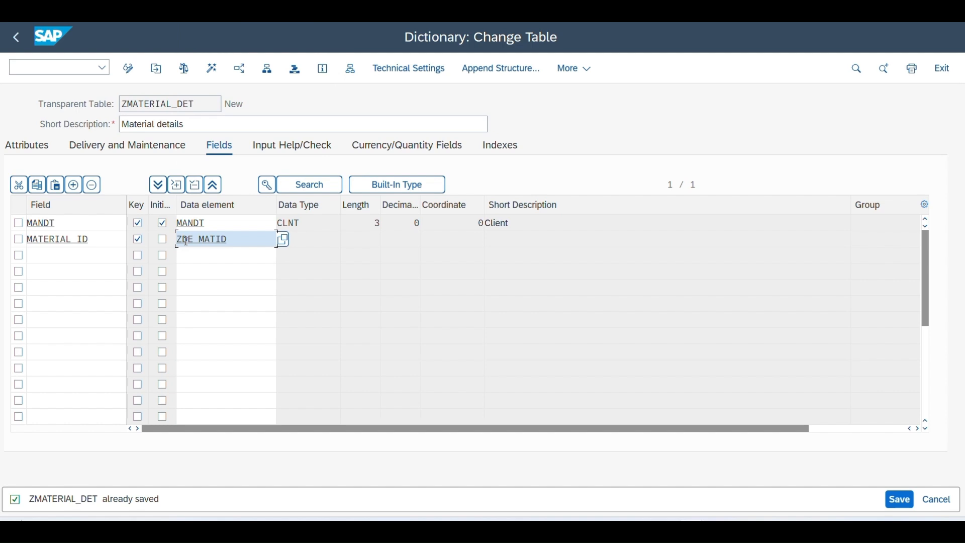
double_click(189, 242)
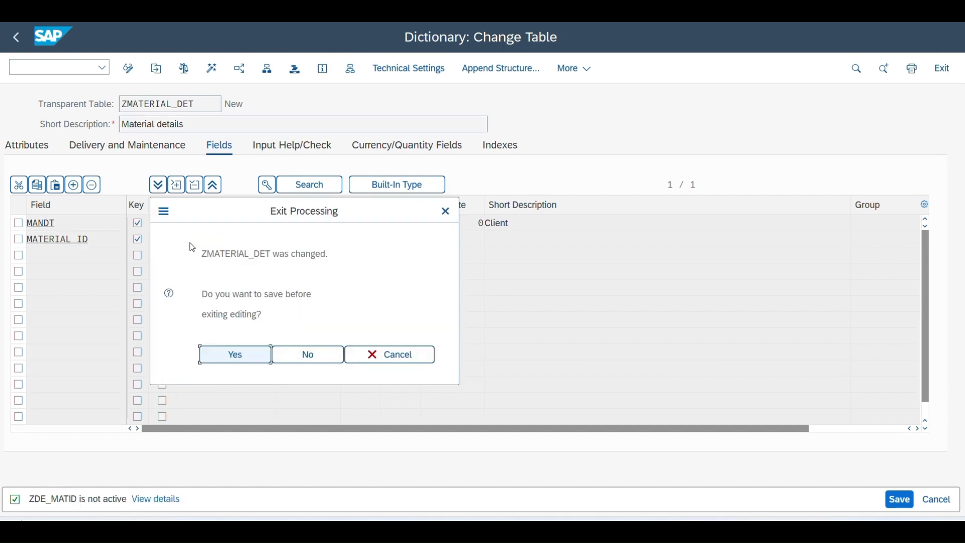
click(235, 358)
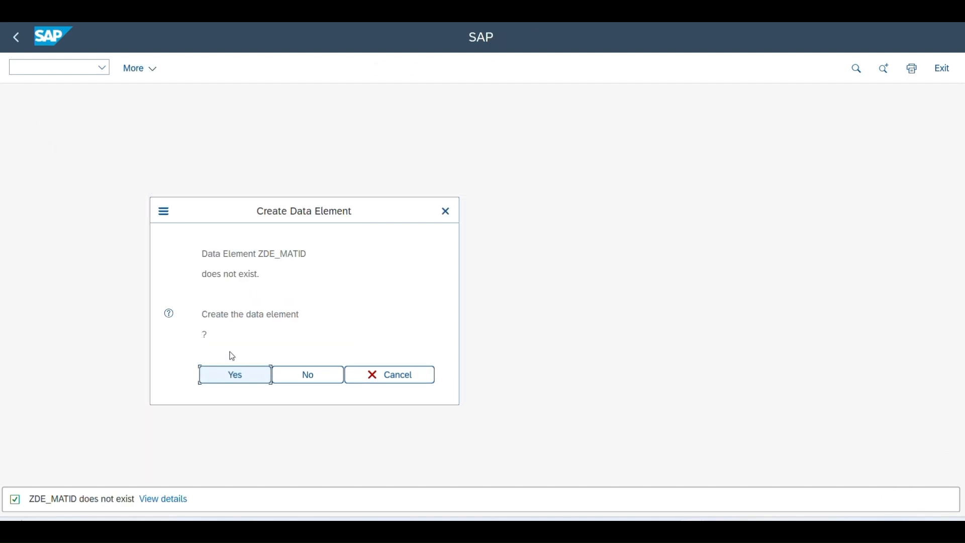
click(233, 376)
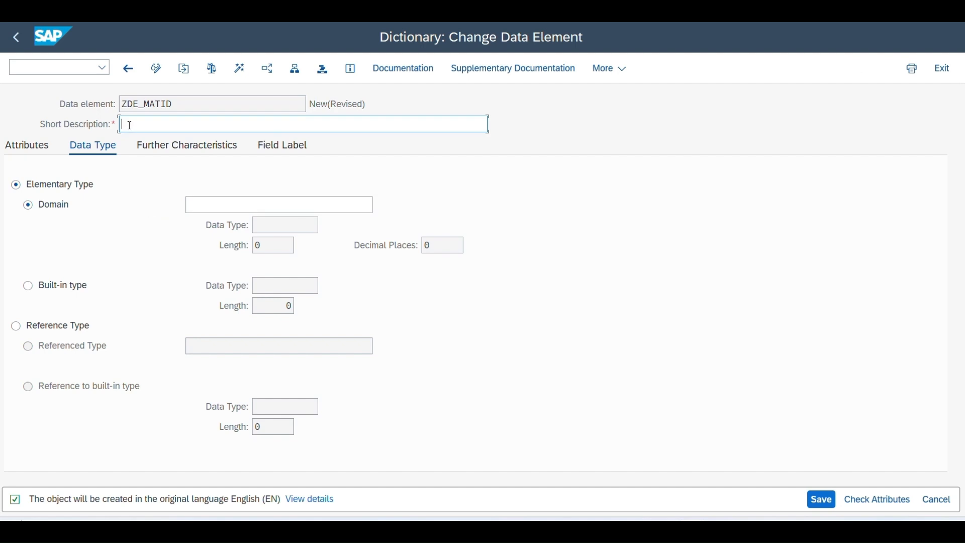
Step: Give the data element the short description "Material id" and start creating domain ZMATID for it
text(Material id)
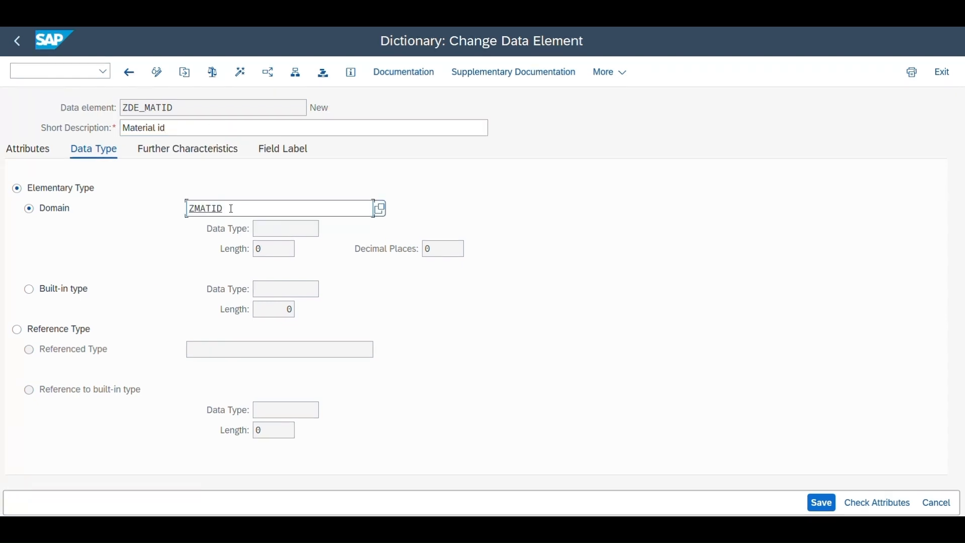
drag(224, 205, 193, 207)
click(238, 210)
double_click(239, 210)
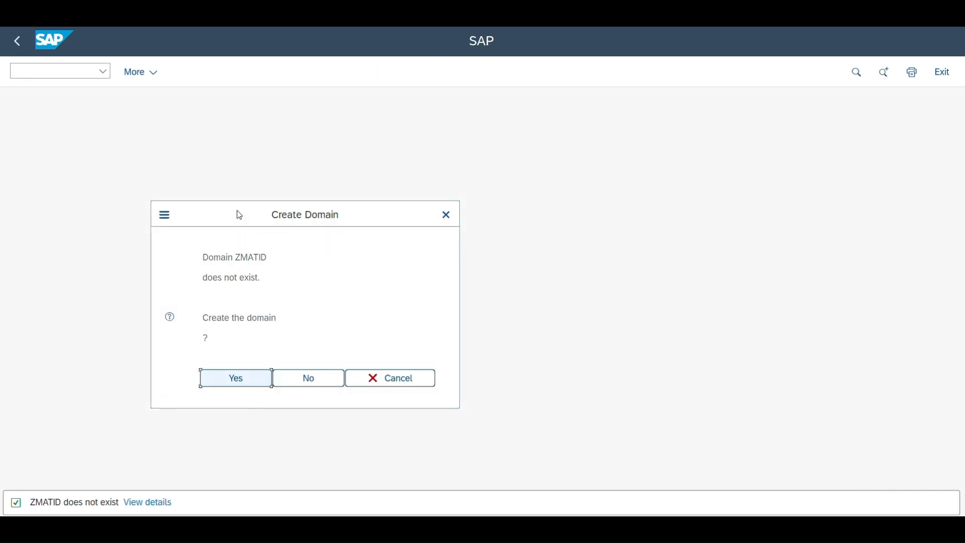
click(224, 379)
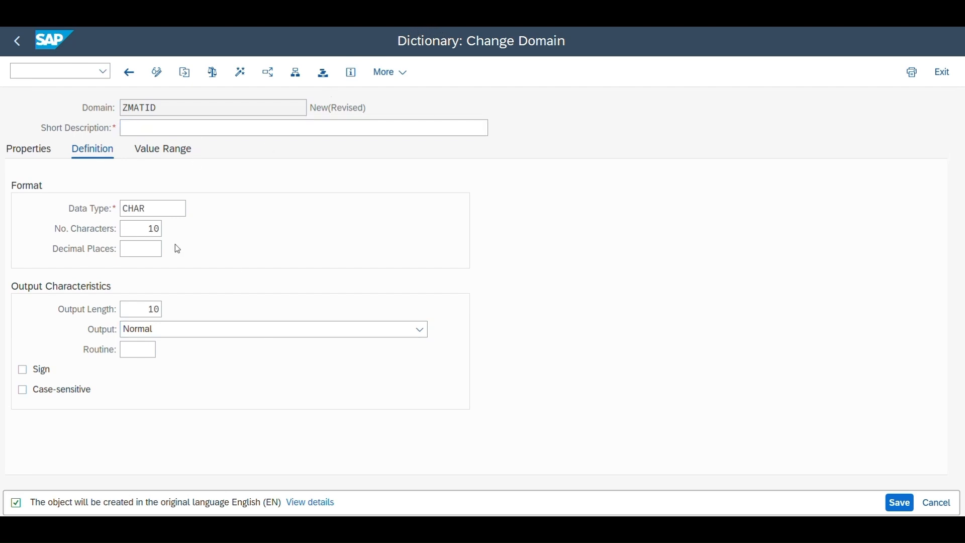
Step: Define domain ZMATID as CHAR with 10 characters and output length 10, and give it the short description "Material id"
click(156, 214)
click(152, 230)
double_click(152, 231)
click(158, 312)
key(Return)
text(M)
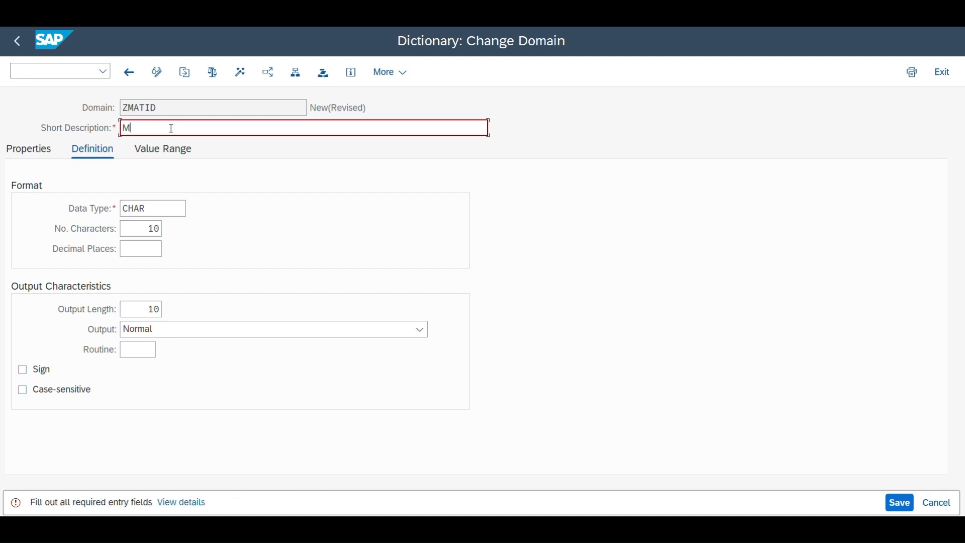
text(aterial id)
Step: Save domain ZMATID as a local object, activate it and return to data element ZDE_MATID
key(ctrl+s)
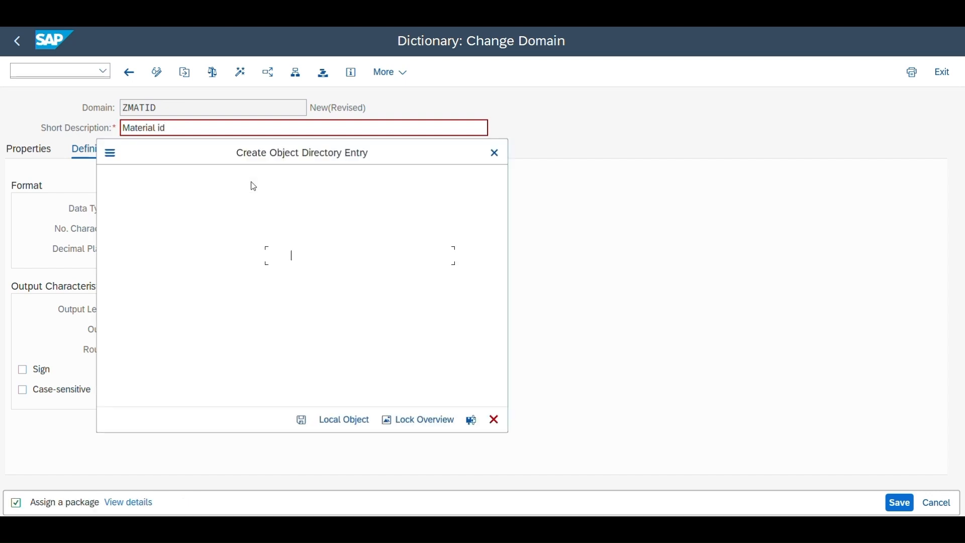
click(345, 420)
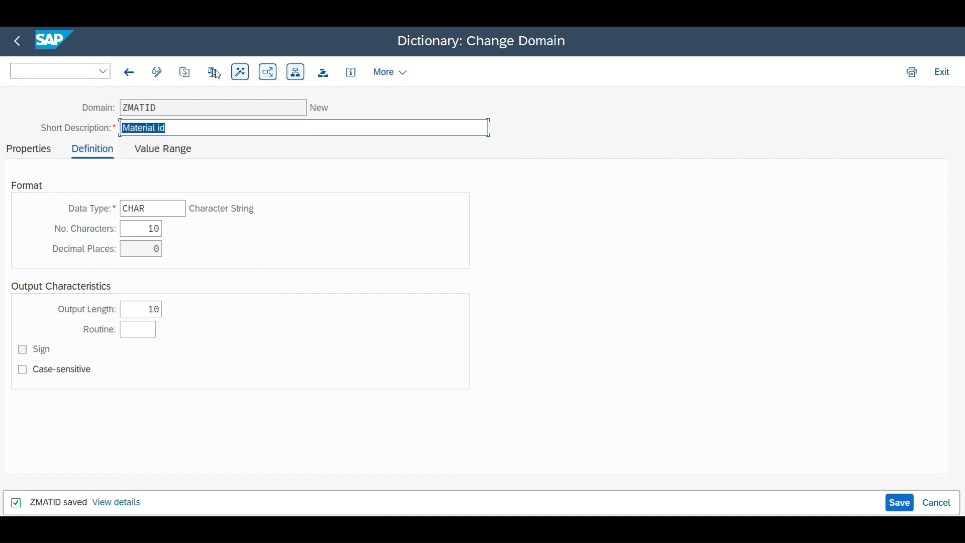
click(241, 72)
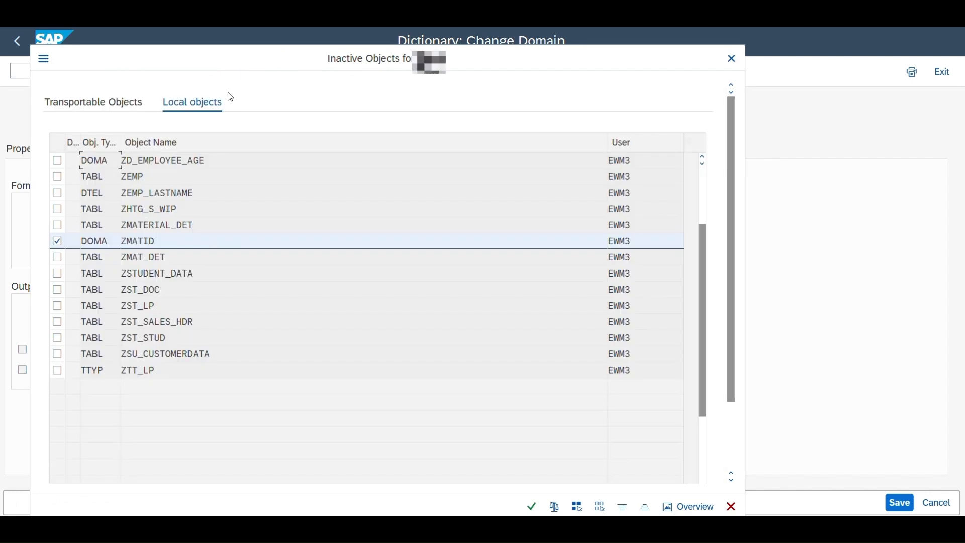
key(Return)
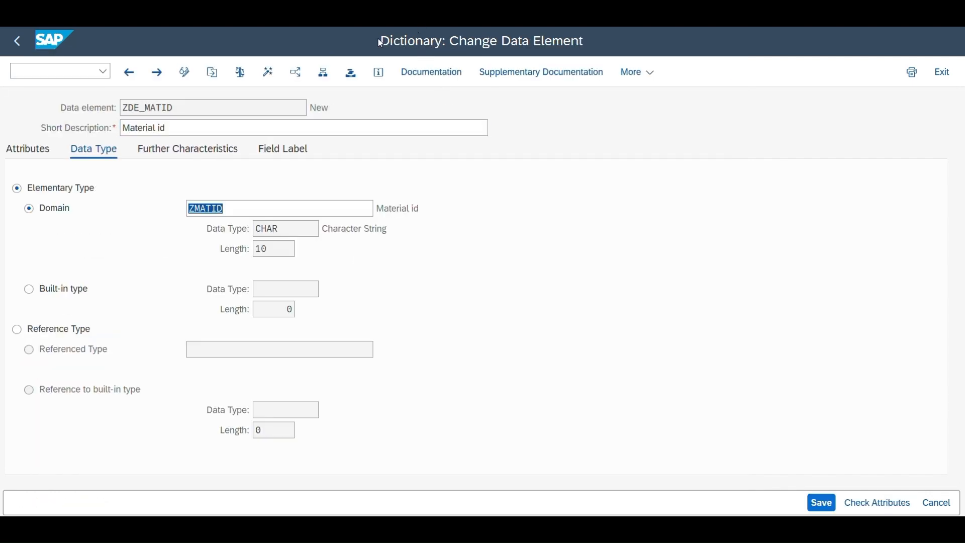
Step: Set the short label of ZDE_MATID to "Id" and its other labels to "Material id", activating the data element and returning to the table
click(269, 72)
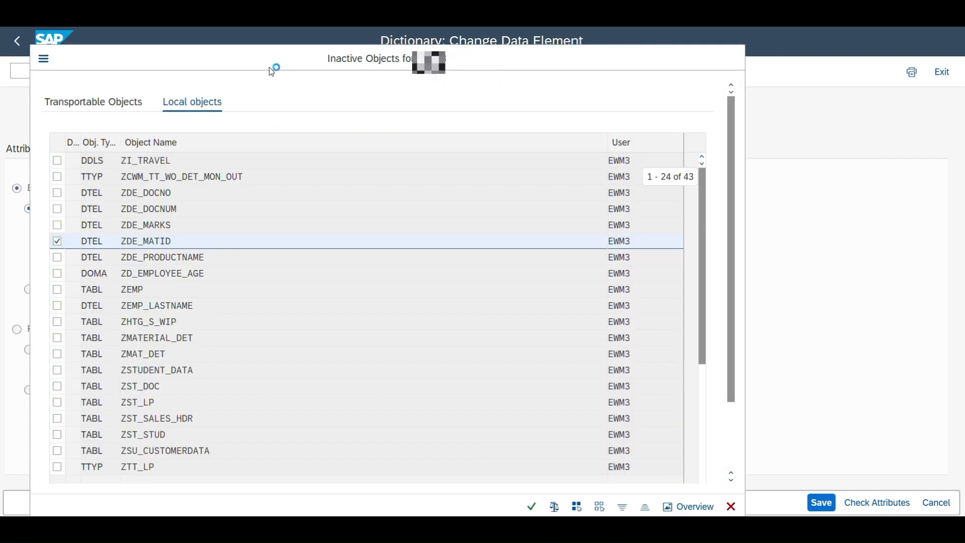
key(Return)
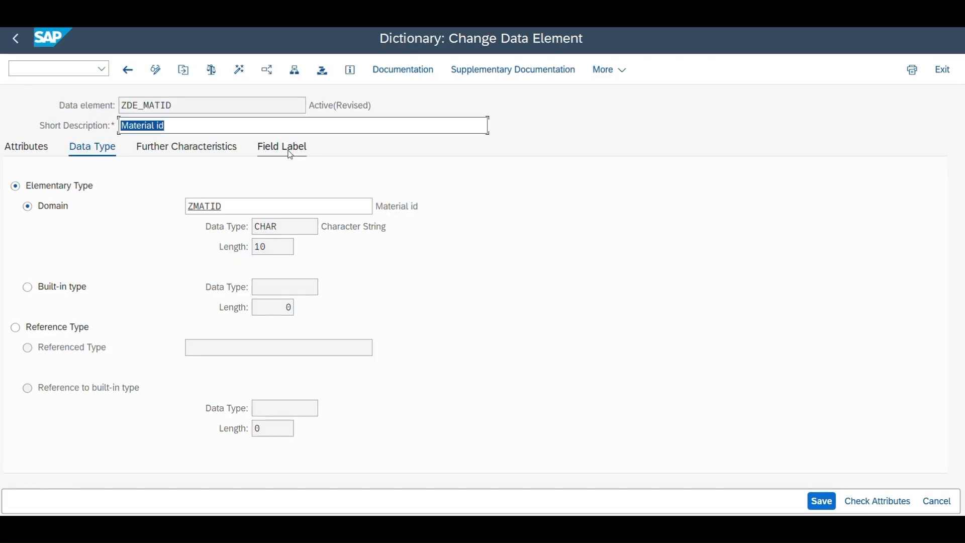
click(291, 154)
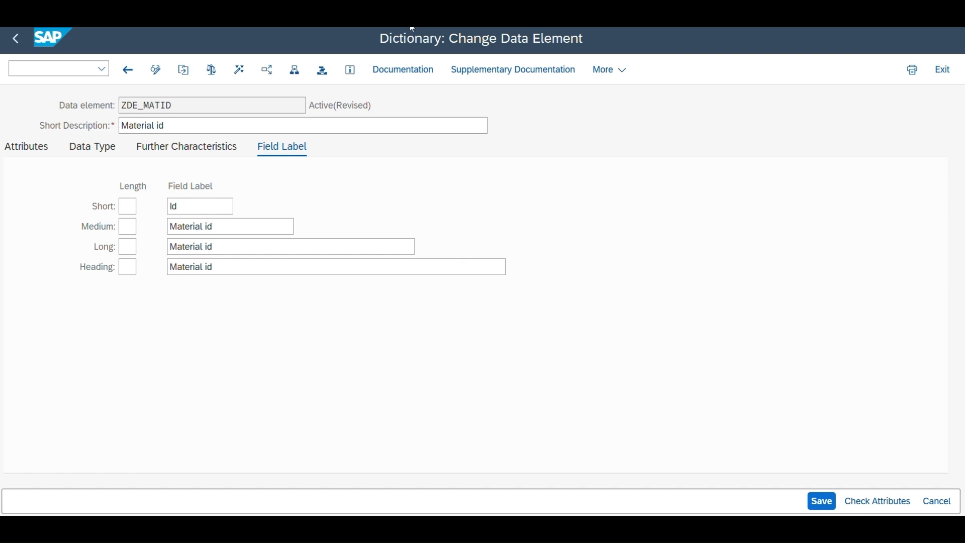
key(ctrl+s)
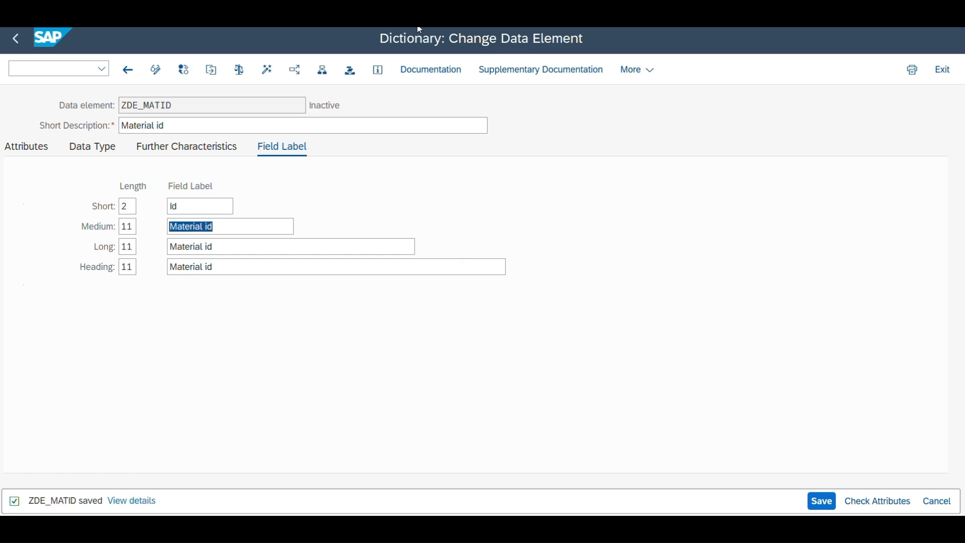
key(ctrl+F3)
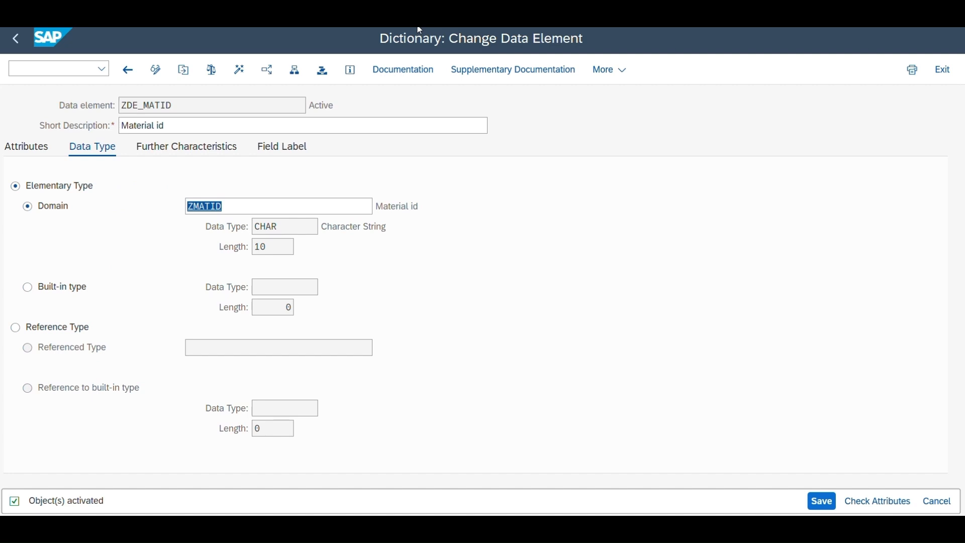
key(F3)
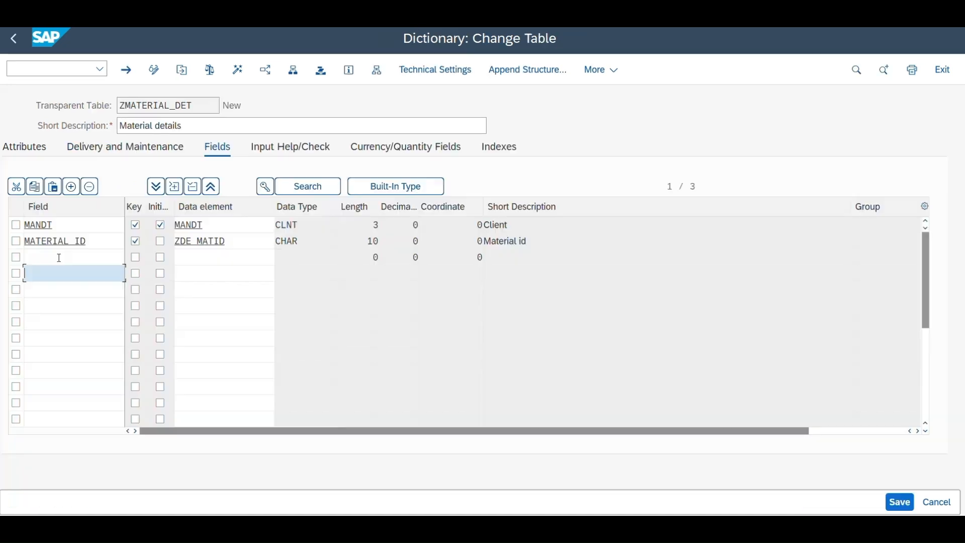
Step: Add field MATERIAL_NAME with data element ZDE_MATNAME below MATERIAL_ID and start creating that data element, saving the table changes
click(58, 256)
text(MATERIAL_NAME)
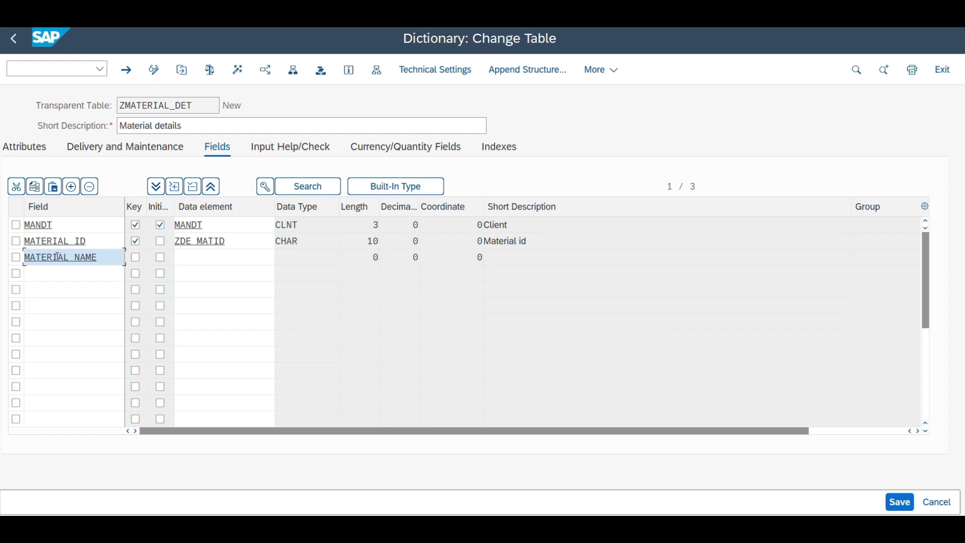
click(188, 258)
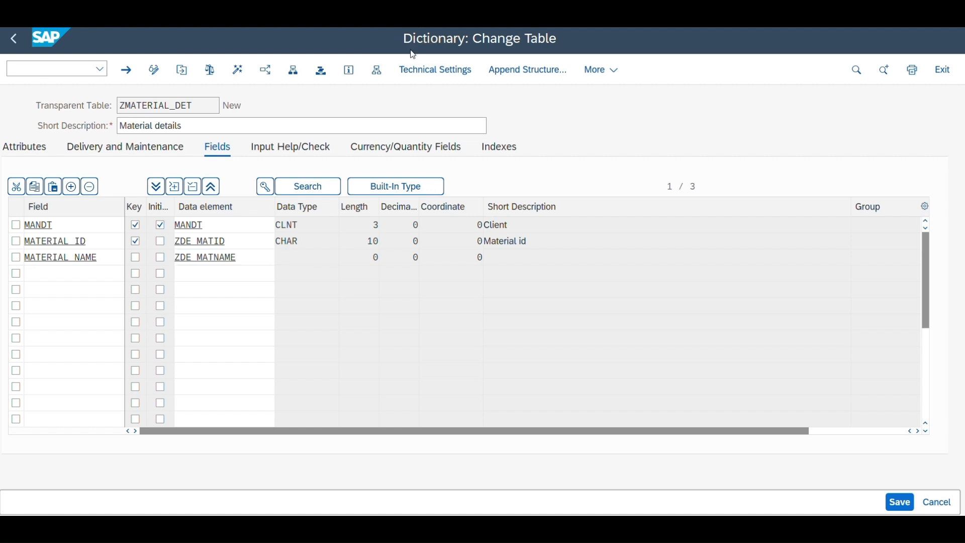
click(227, 258)
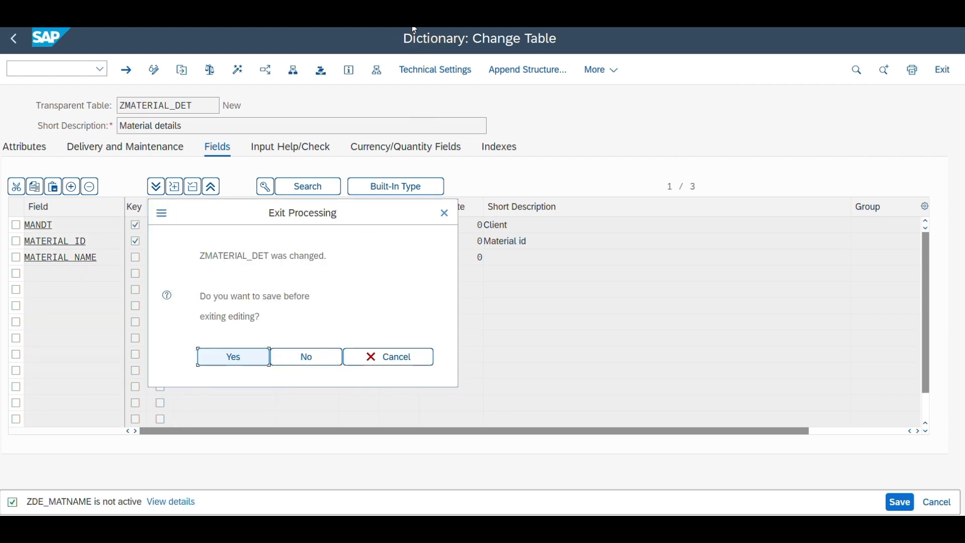
click(229, 357)
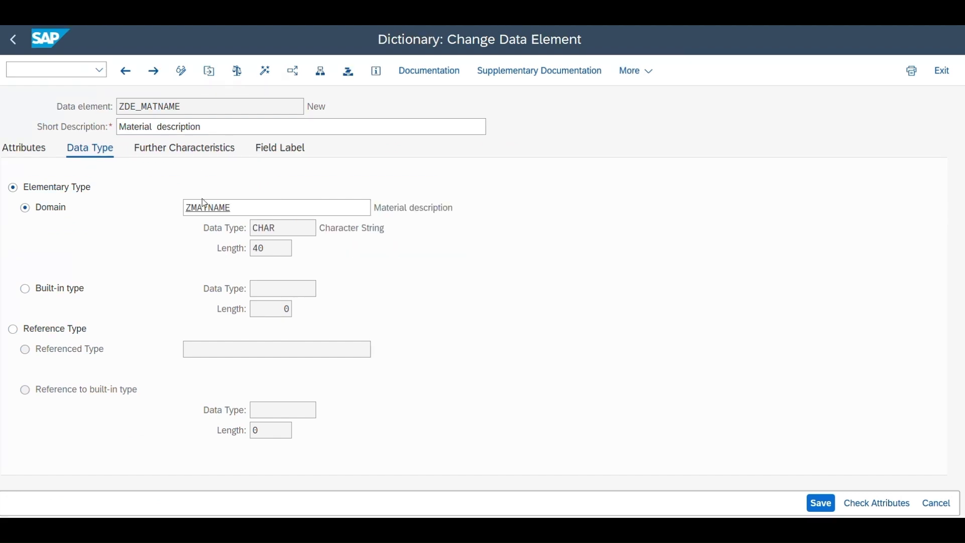
Step: Assign domain ZMATNAME (CHAR, 40 characters) to data element ZDE_MATNAME, label it "Desc" and "Material description", and activate the data element
click(211, 207)
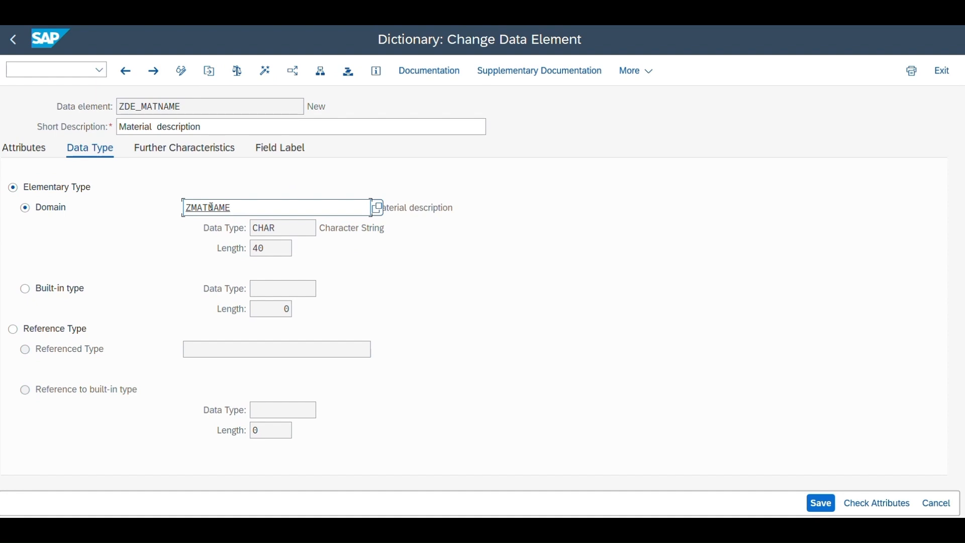
double_click(211, 208)
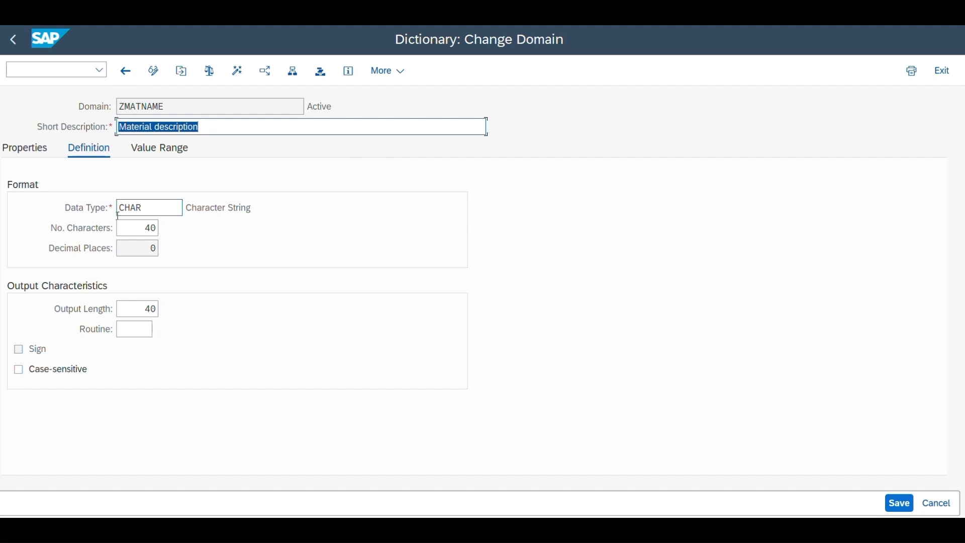
mouse_move(151, 211)
mouse_down()
mouse_move(124, 211)
mouse_move(158, 229)
mouse_up()
drag(145, 308, 158, 309)
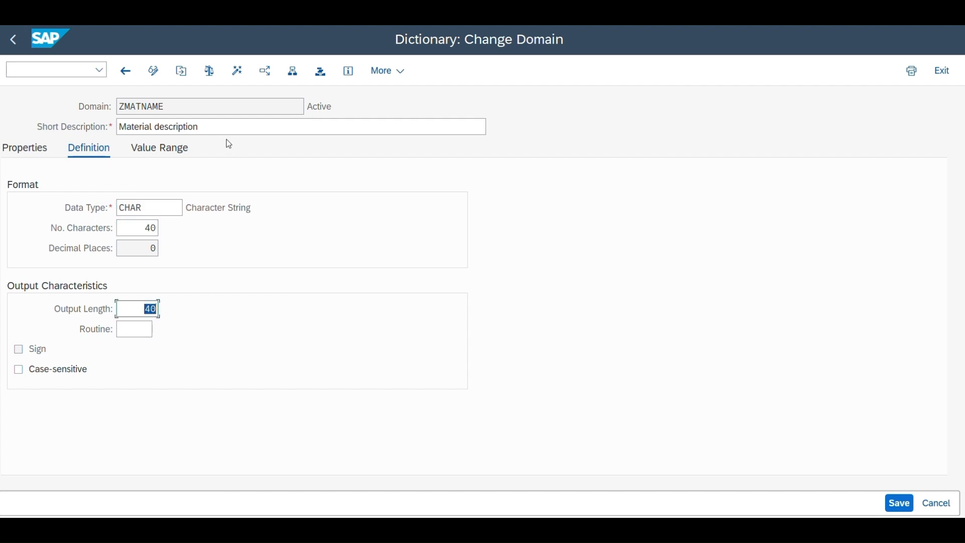
drag(216, 126, 117, 127)
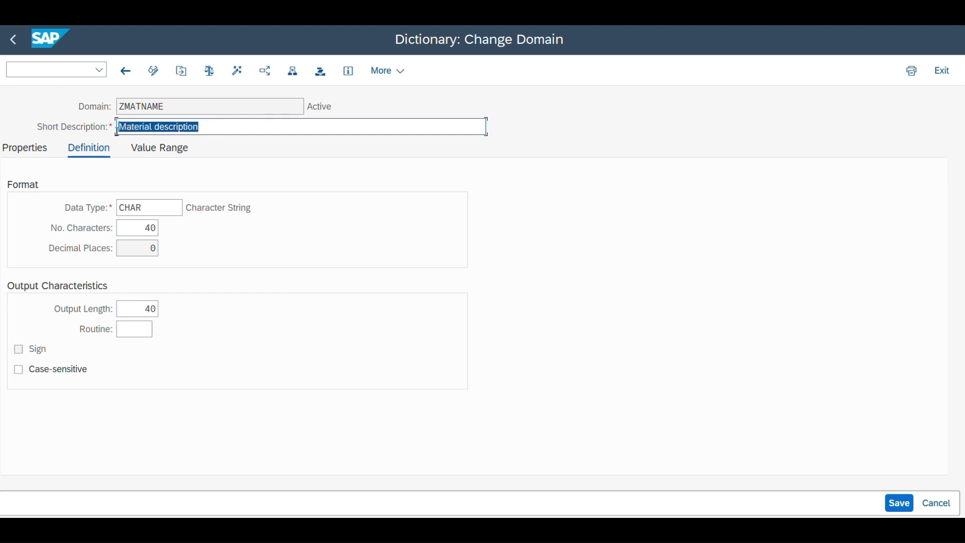
click(245, 122)
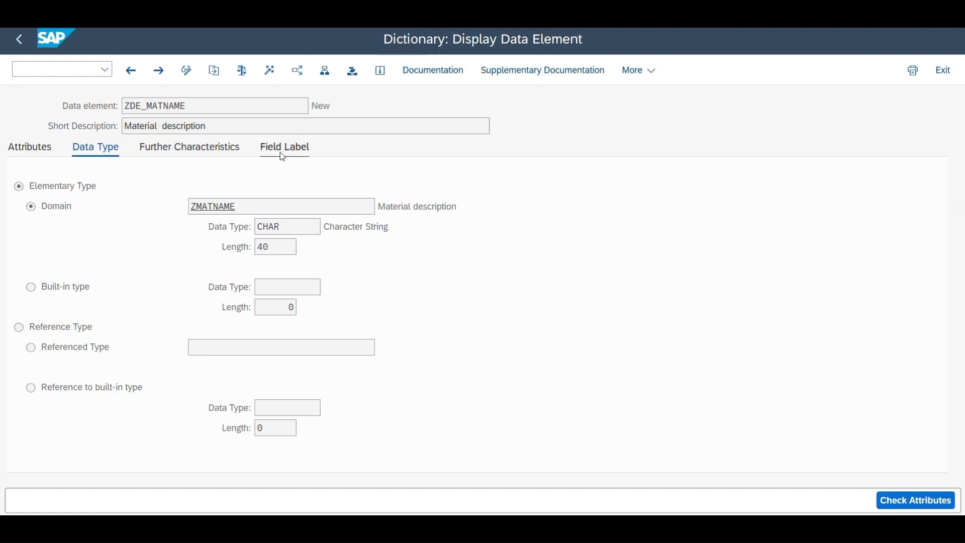
click(282, 156)
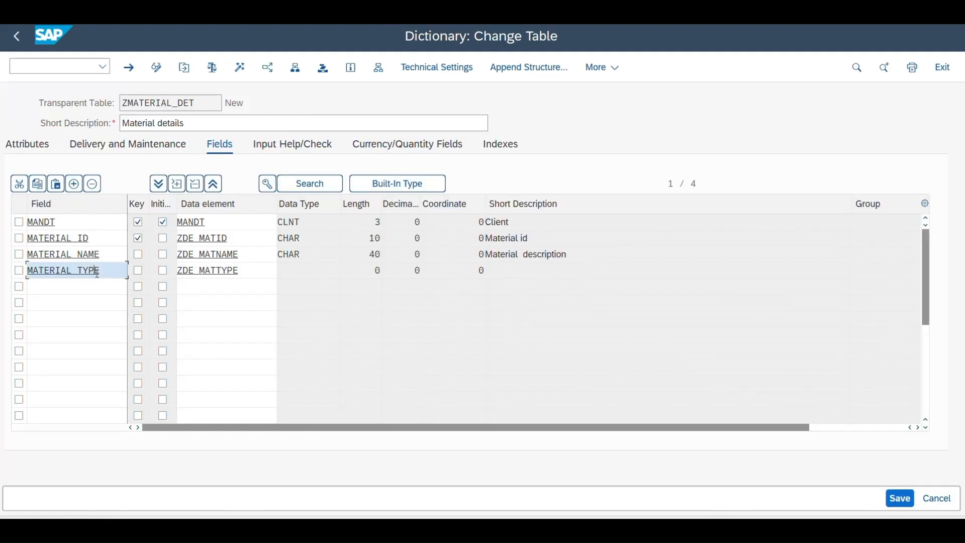
Step: Add field MATERIAL_TYPE with data element ZDE_MATTYPE below MATERIAL_NAME and start creating that data element
drag(97, 272, 38, 272)
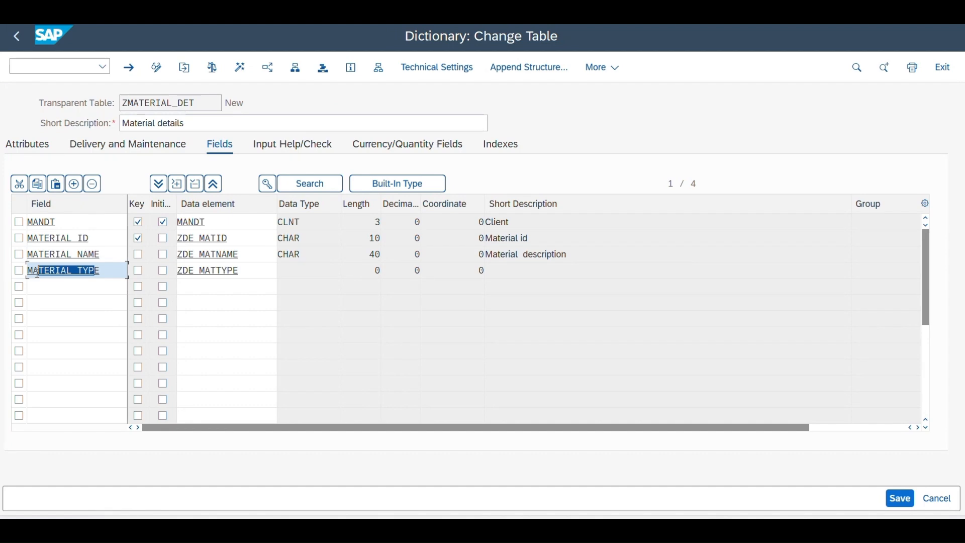
click(194, 274)
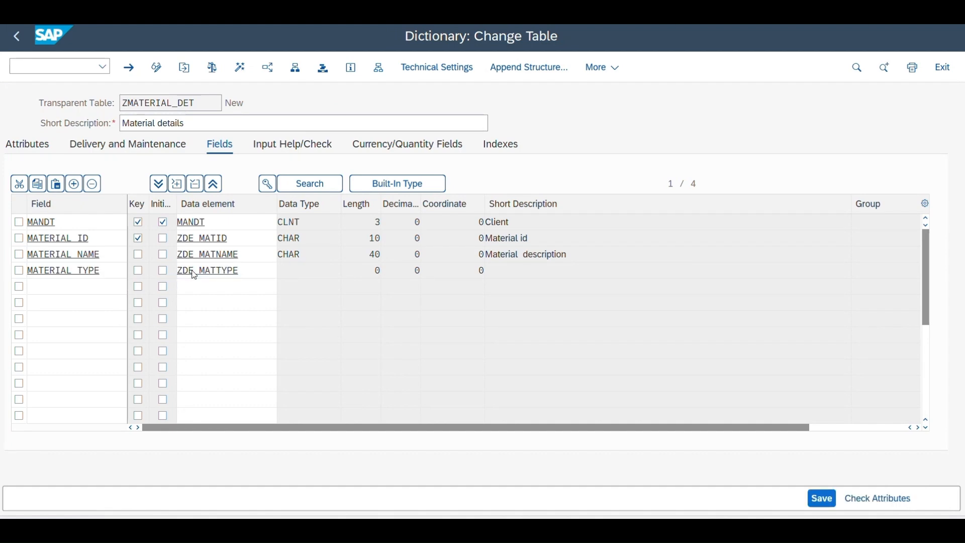
double_click(194, 275)
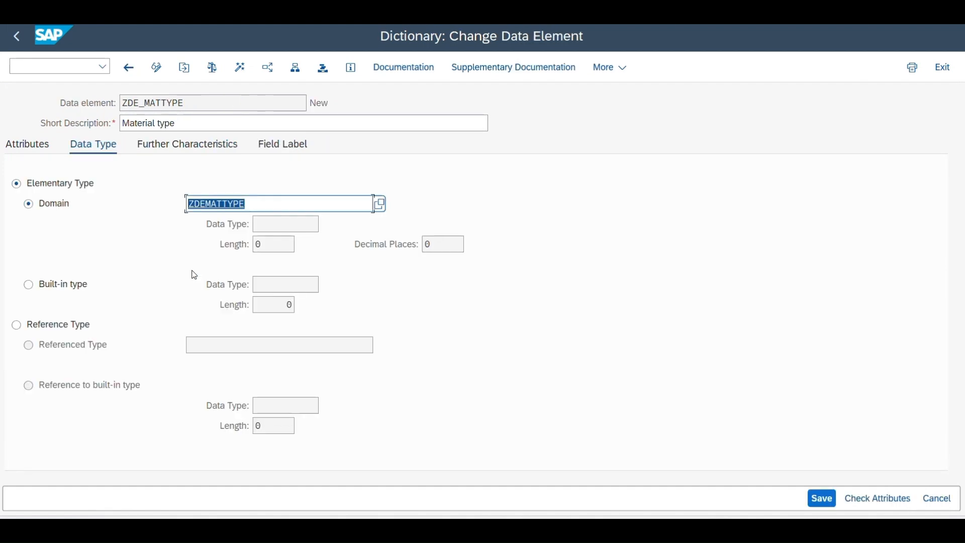
Step: Create domain ZDEMATTYPE as CHAR 30 with fixed values RAW (Raw Material), FG (Finished Goods) and PM (Packing Material), and activate it
double_click(217, 205)
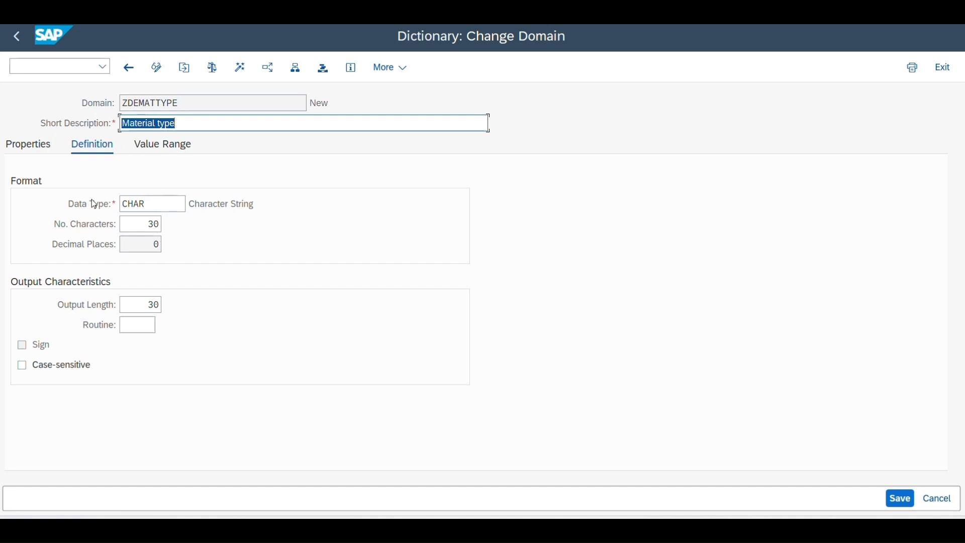
click(183, 144)
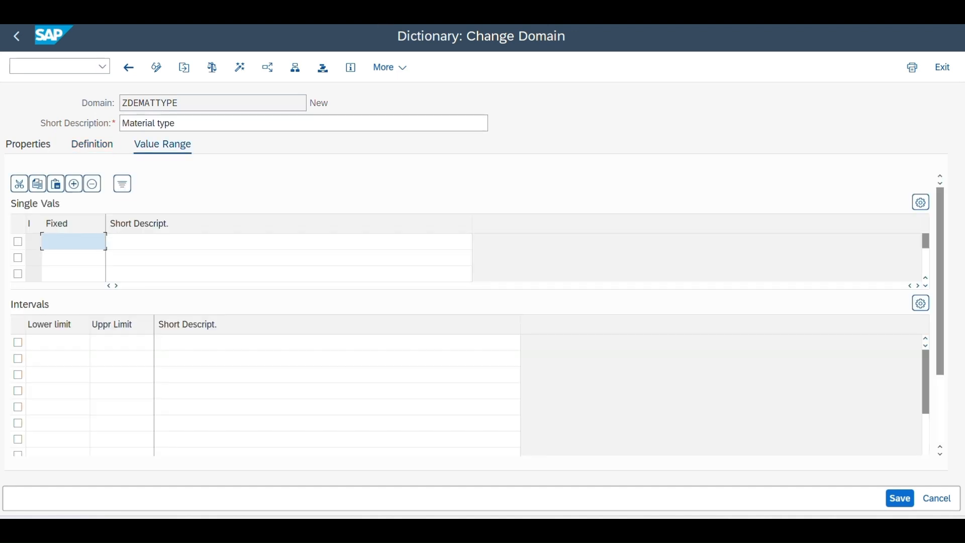
text(RAW	Raw Material FG	Finished Goods PM	Packing Material)
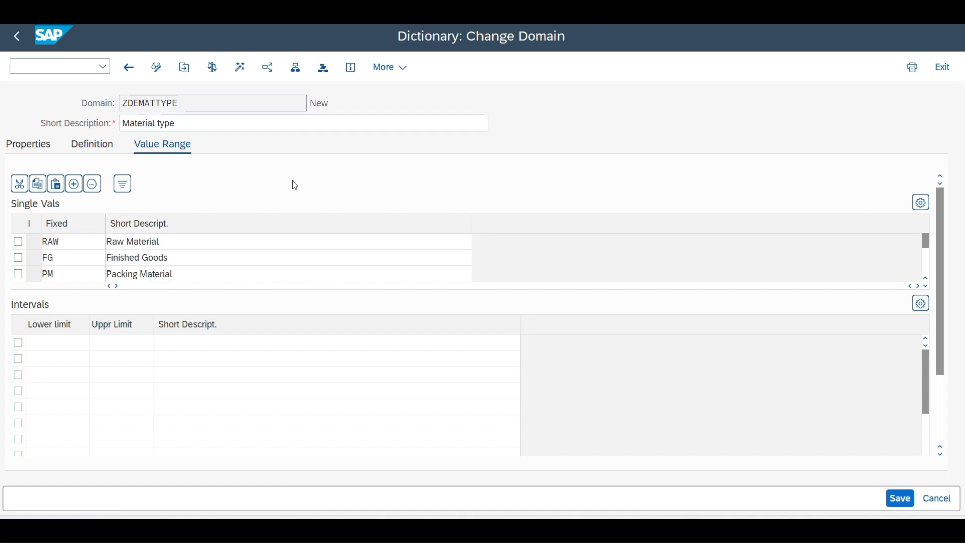
click(238, 73)
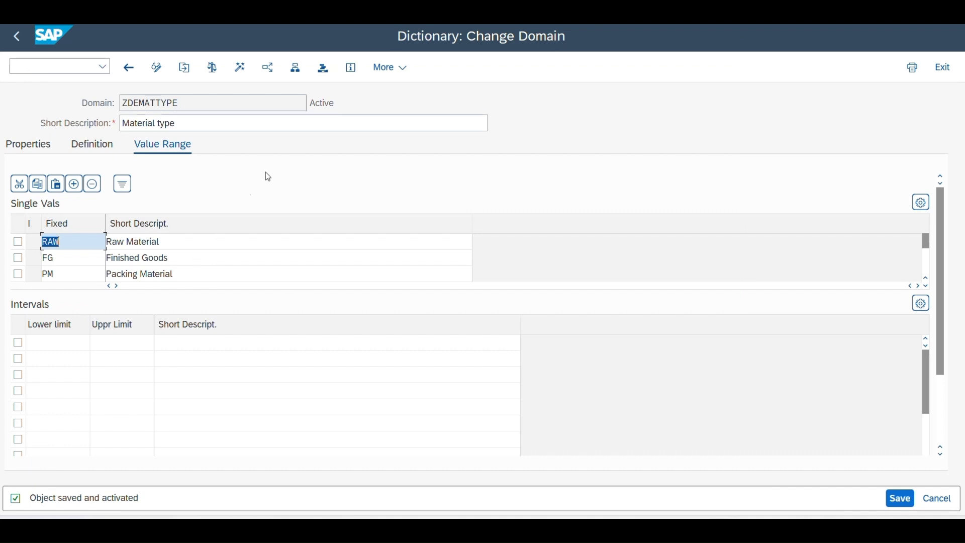
key(F3)
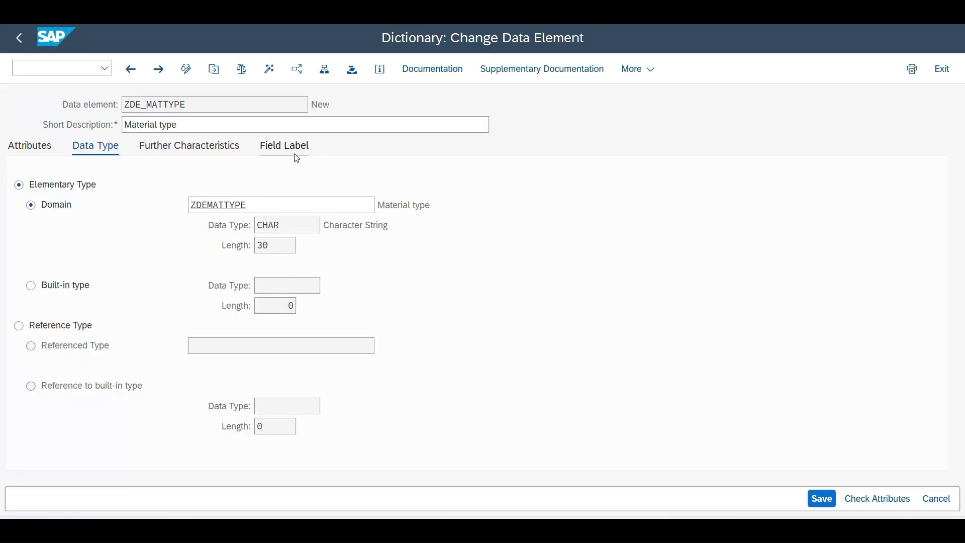
Step: Set the short label of ZDE_MATTYPE to "Type" and its other labels to "Material type", and activate the data element
click(295, 154)
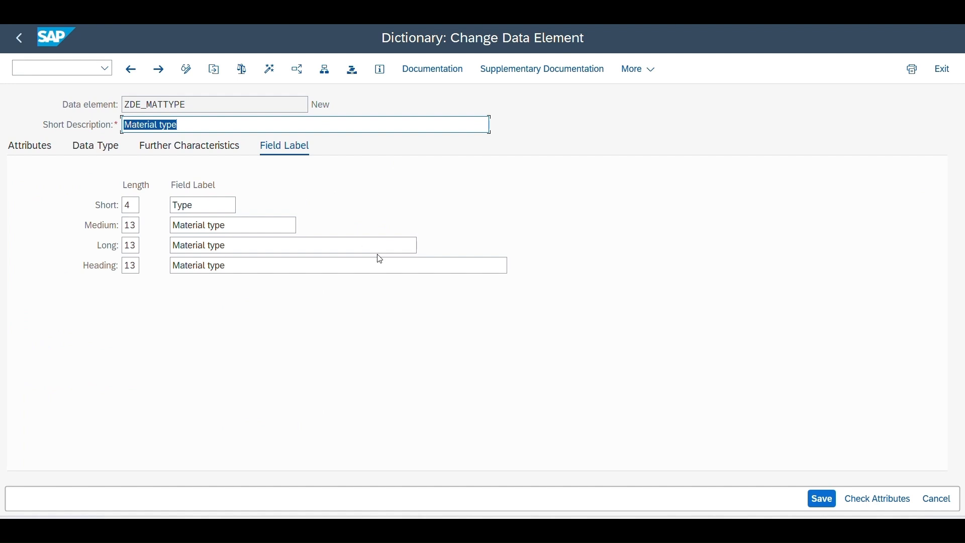
key(ctrl+s)
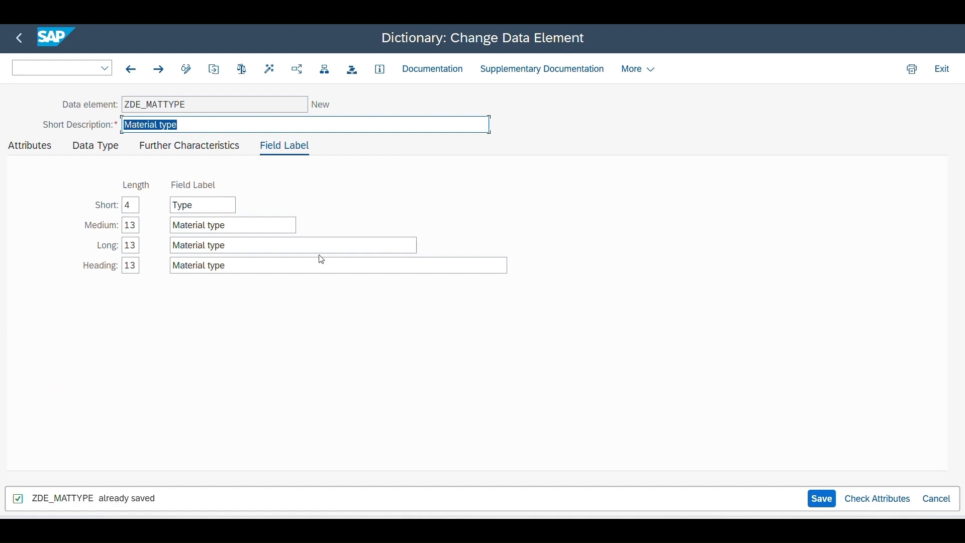
click(270, 68)
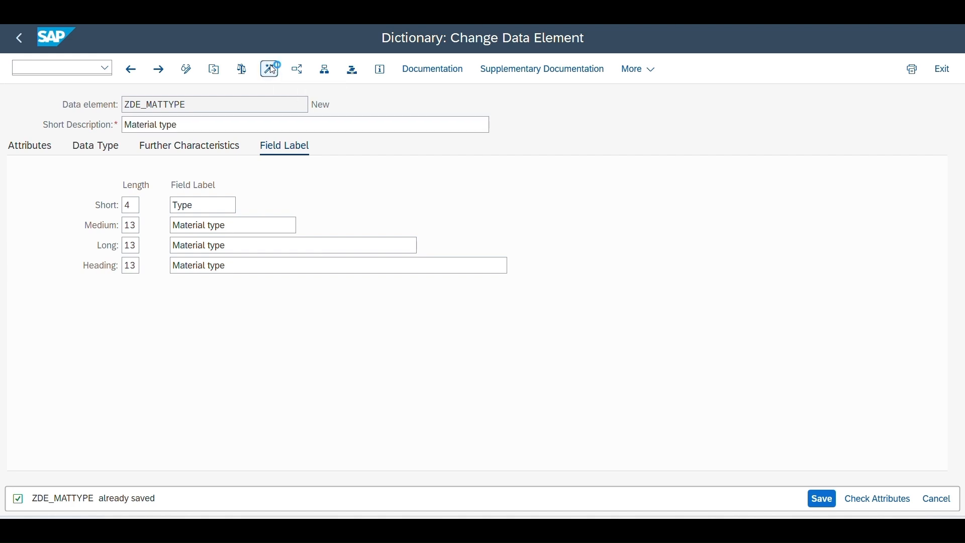
key(Return)
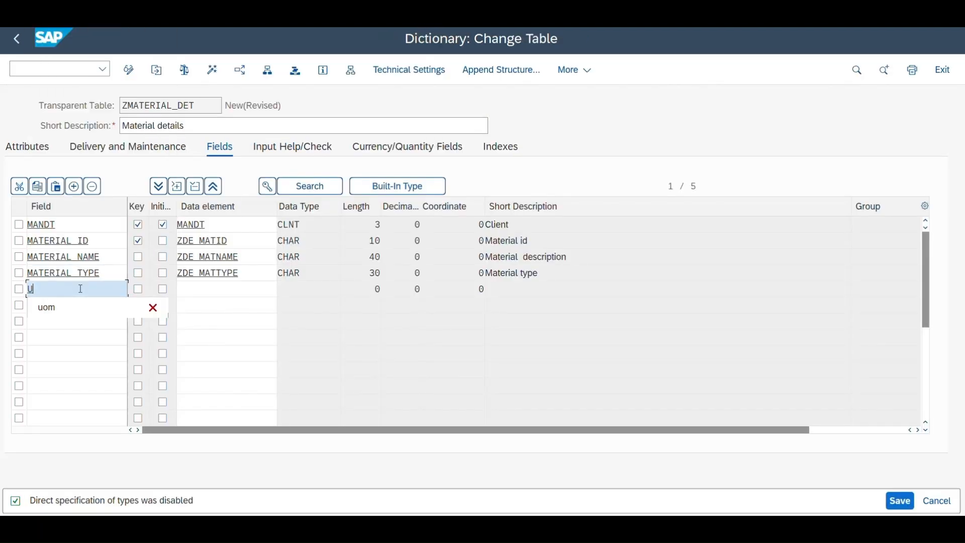
Step: Add field UOM below MATERIAL_TYPE and switch its definition to direct entry of a built-in type
text(OM)
click(219, 285)
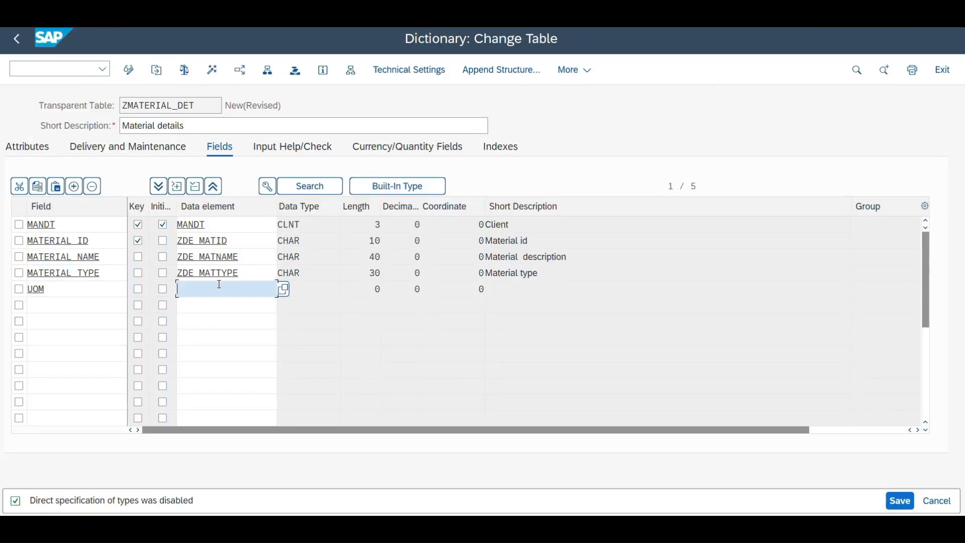
click(414, 189)
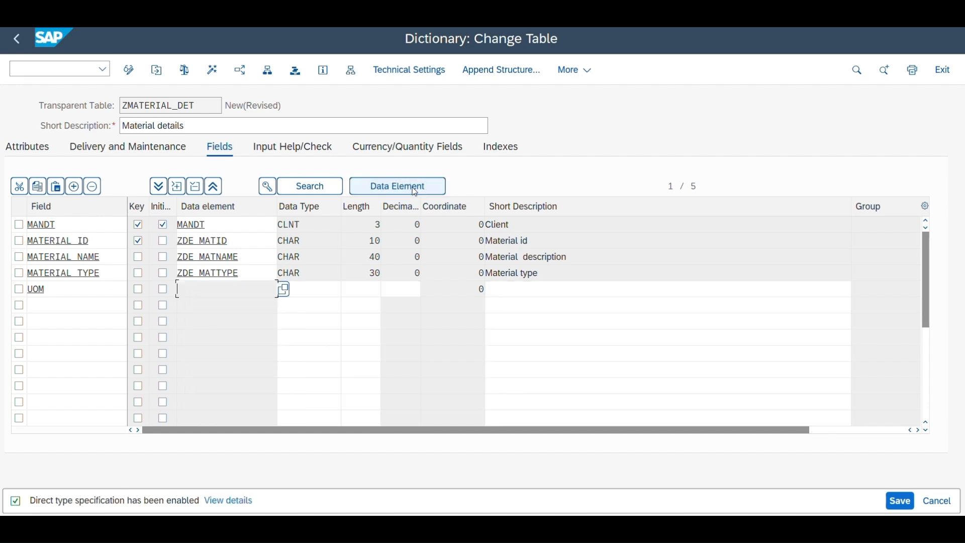
click(316, 296)
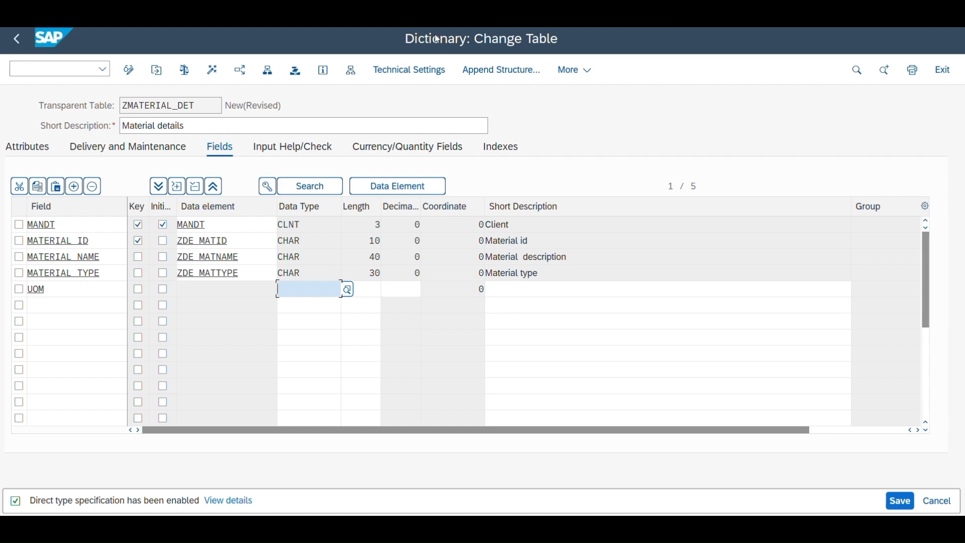
click(413, 31)
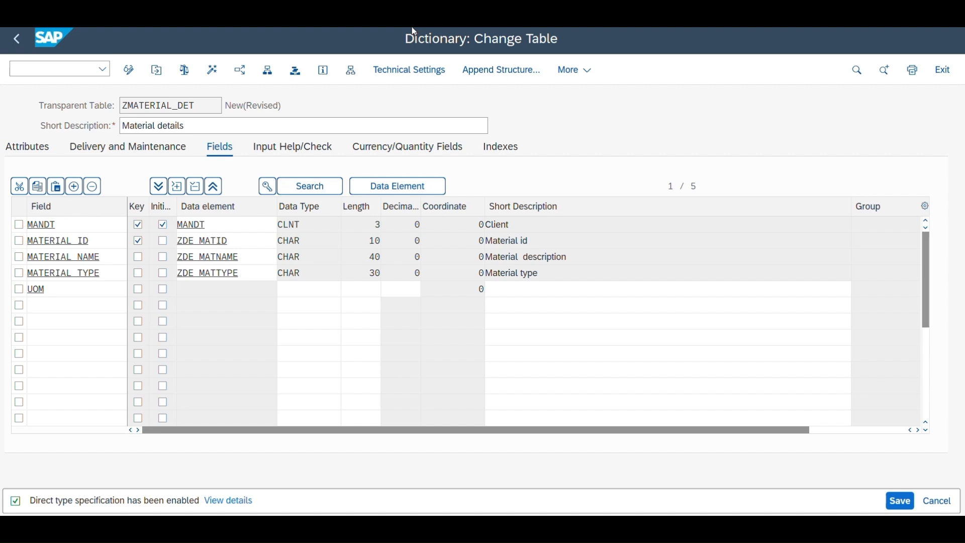
Step: Define UOM with data type UNIT, length 3 and short description "Unit of Measure", and save the table
click(308, 289)
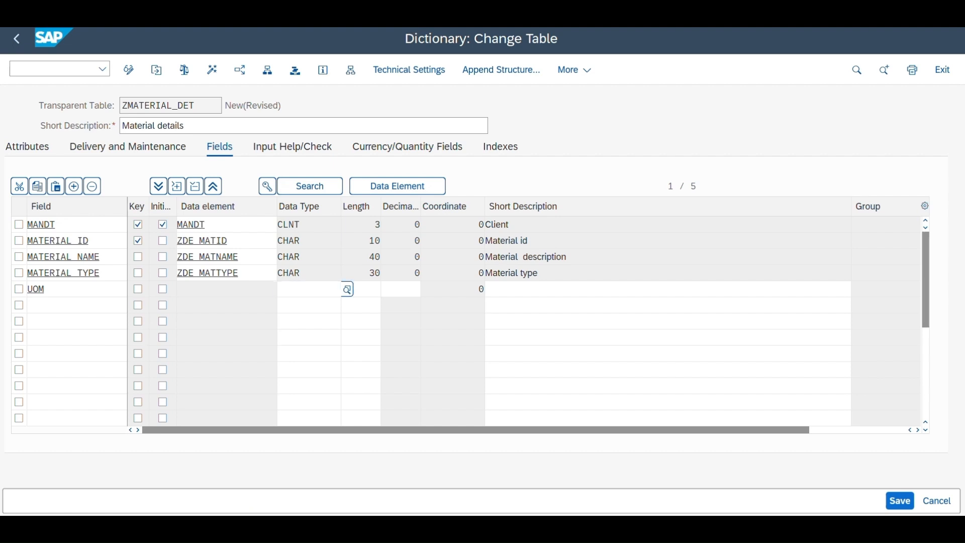
text(UNIT)
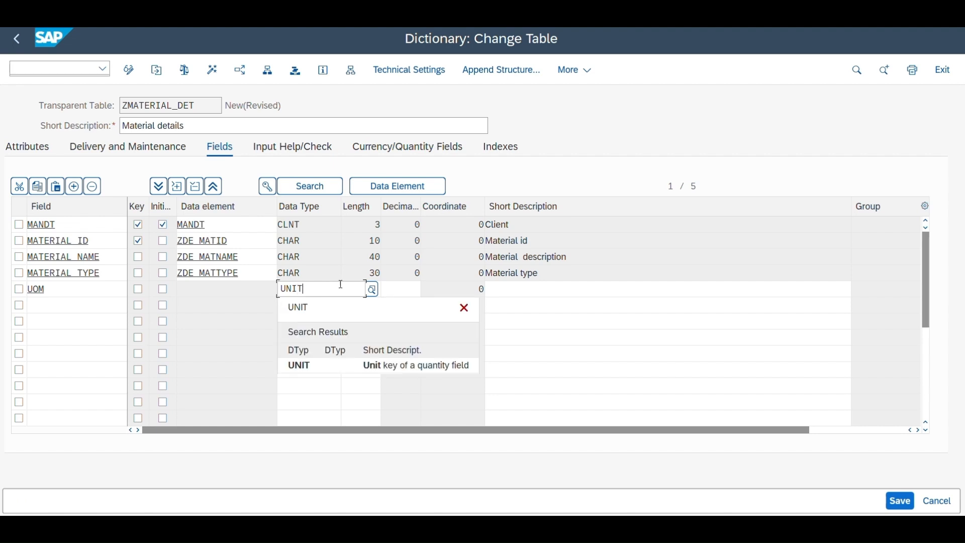
click(392, 291)
click(365, 291)
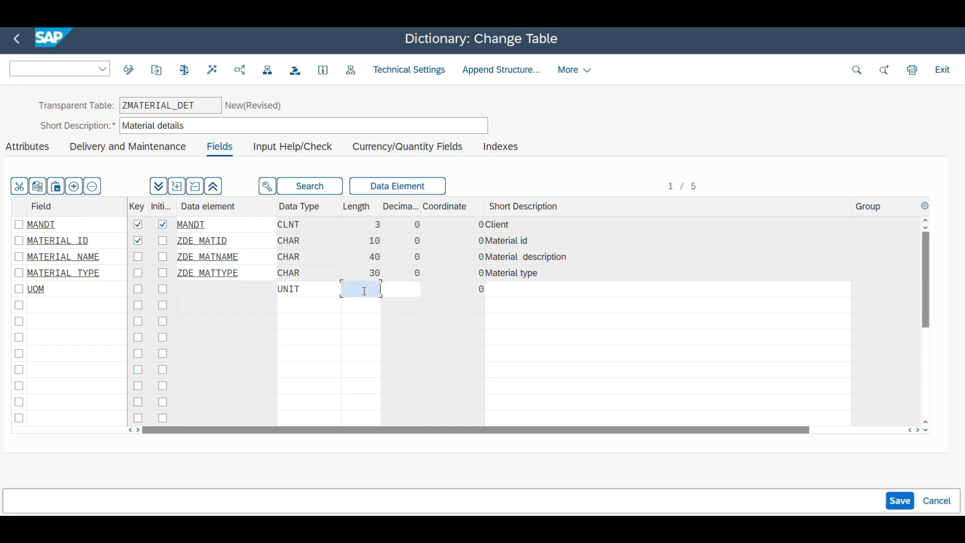
click(502, 293)
text(Unit of Measure)
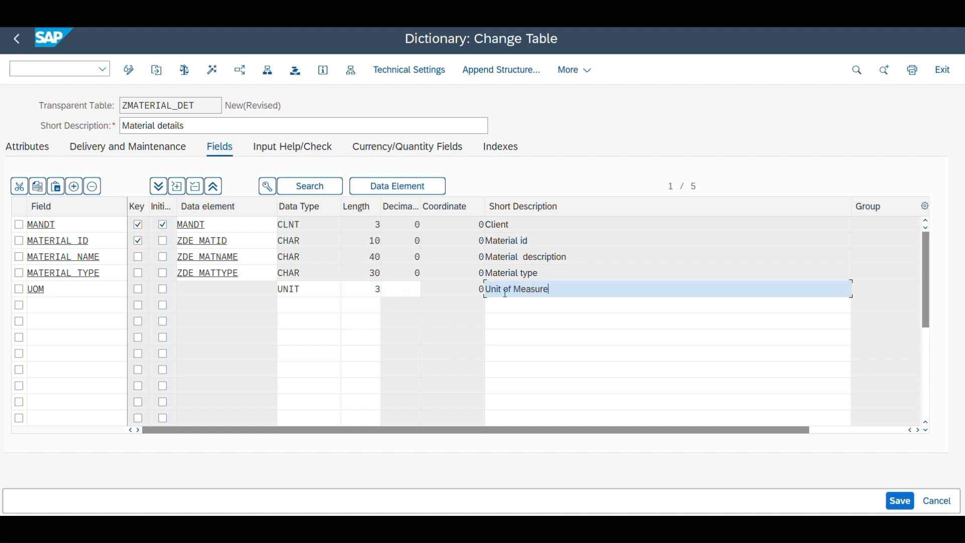
key(ctrl+s)
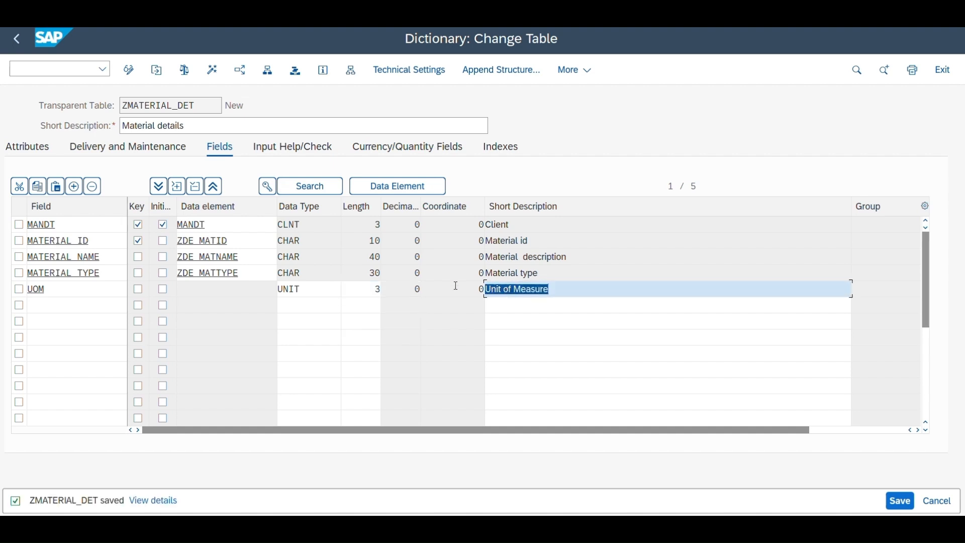
Step: Add field QUANTITY below UOM with built-in type QUAN, length 13 and short description "Quantity", and save the table
click(52, 306)
text(Q)
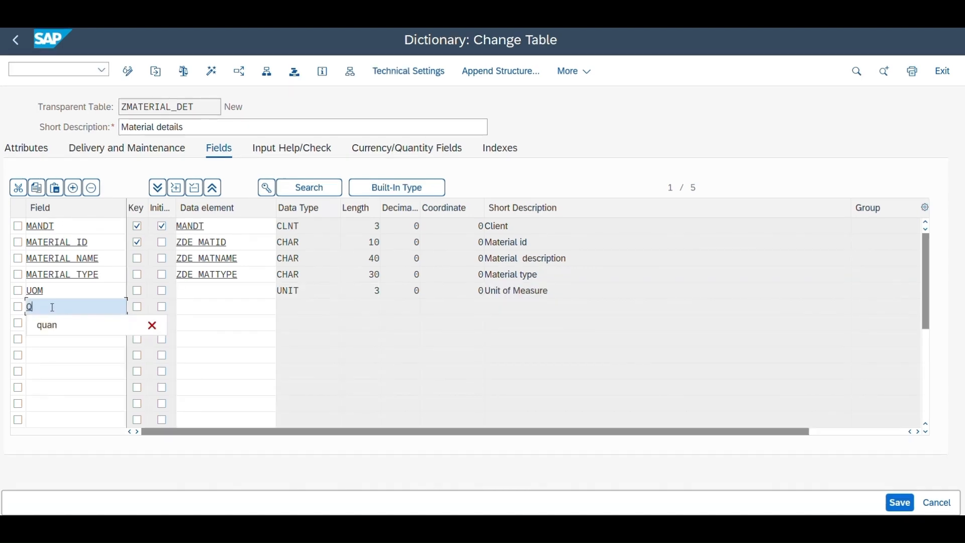
text(UANTIT)
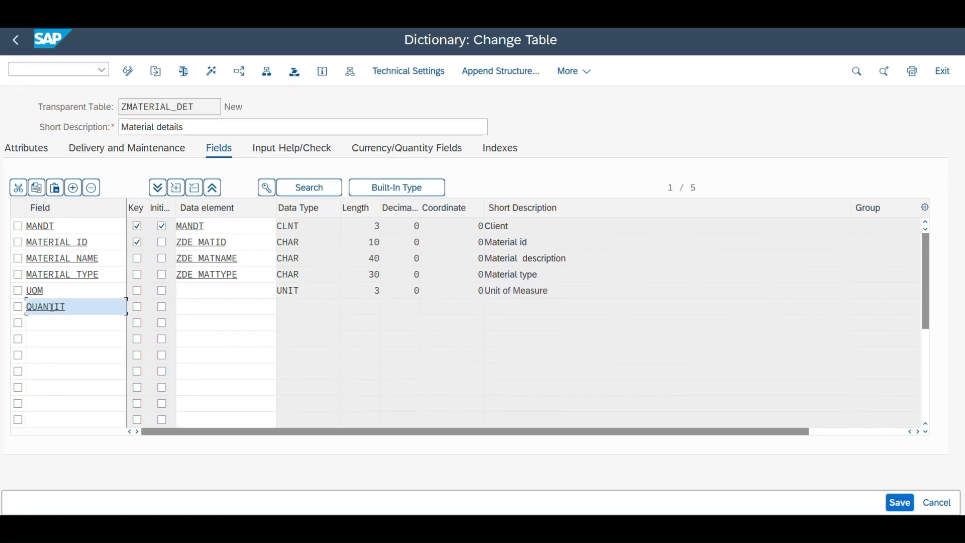
text(Y)
click(398, 195)
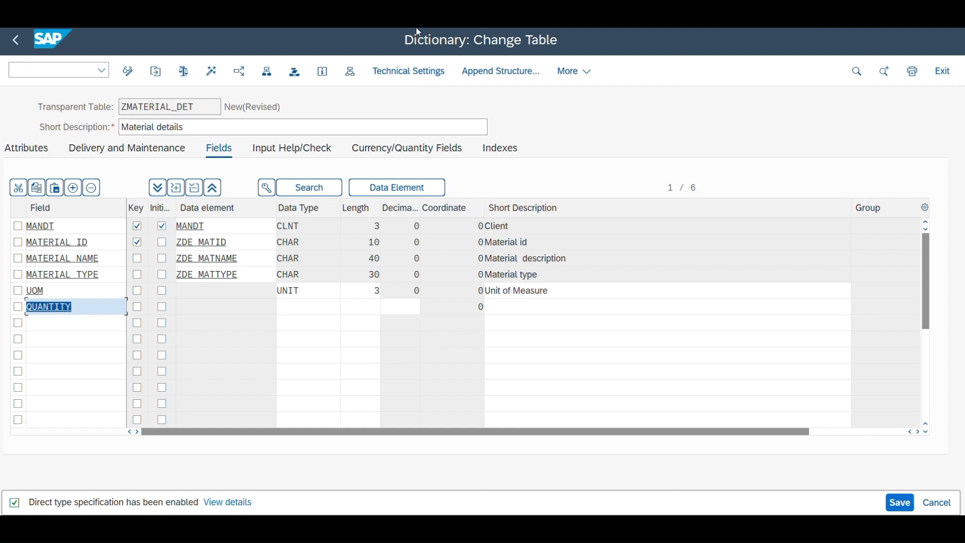
click(297, 306)
text(QUAN)
key(Return)
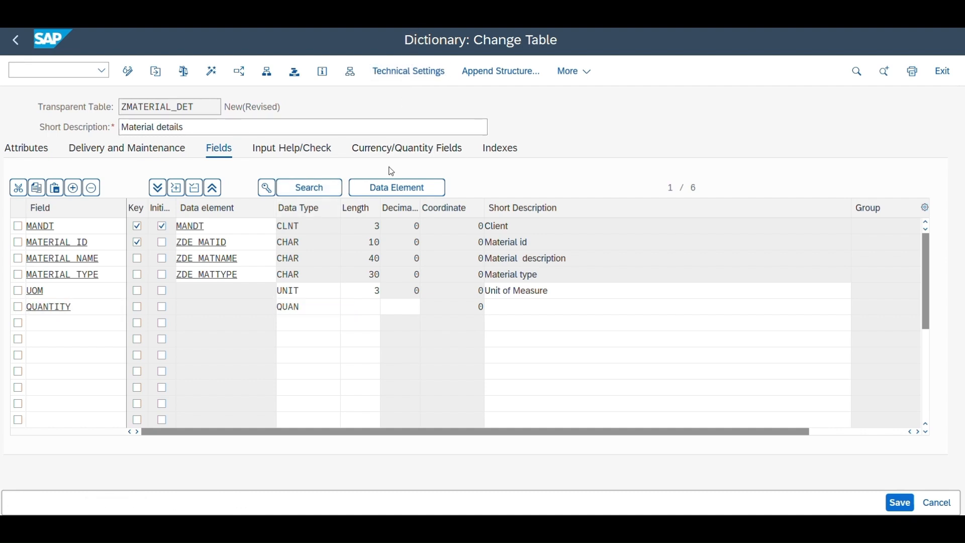
click(366, 309)
text(13)
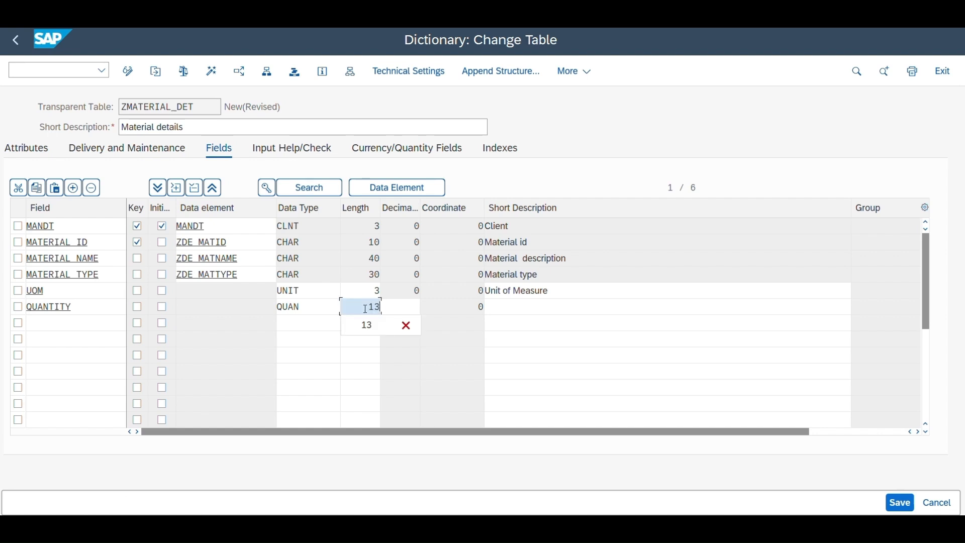
key(ctrl+s)
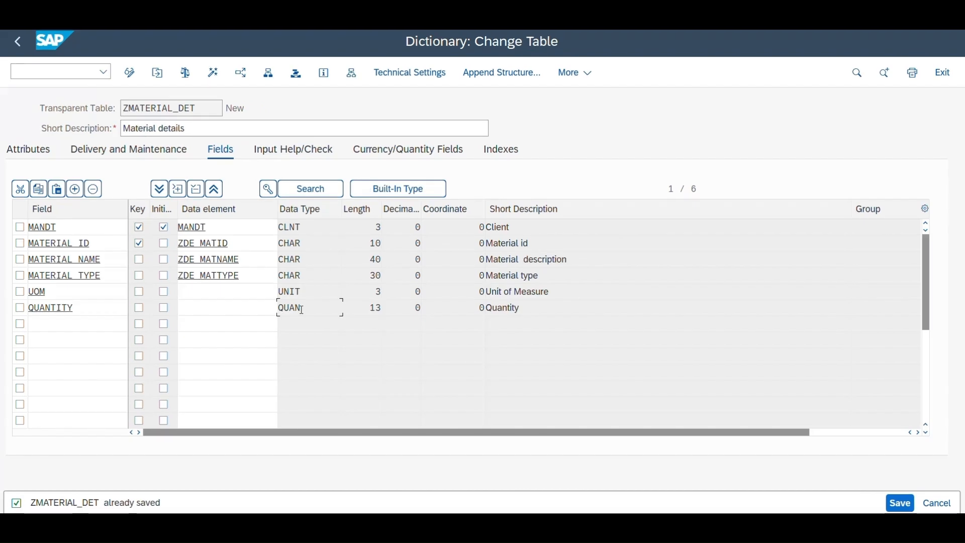
Step: Check that QUANTITY references table ZMATERIAL_DET and field UOM for its unit, and save the table
click(377, 152)
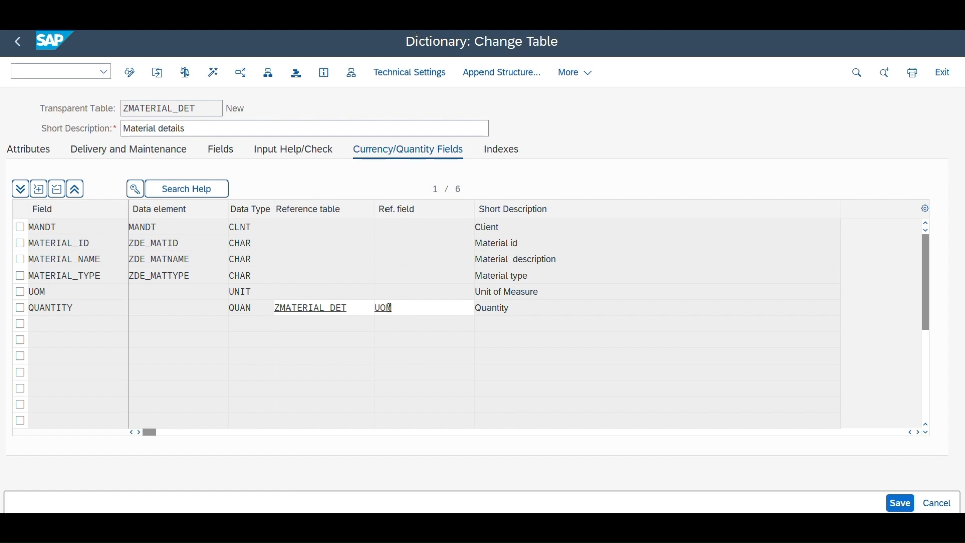
drag(391, 307, 277, 308)
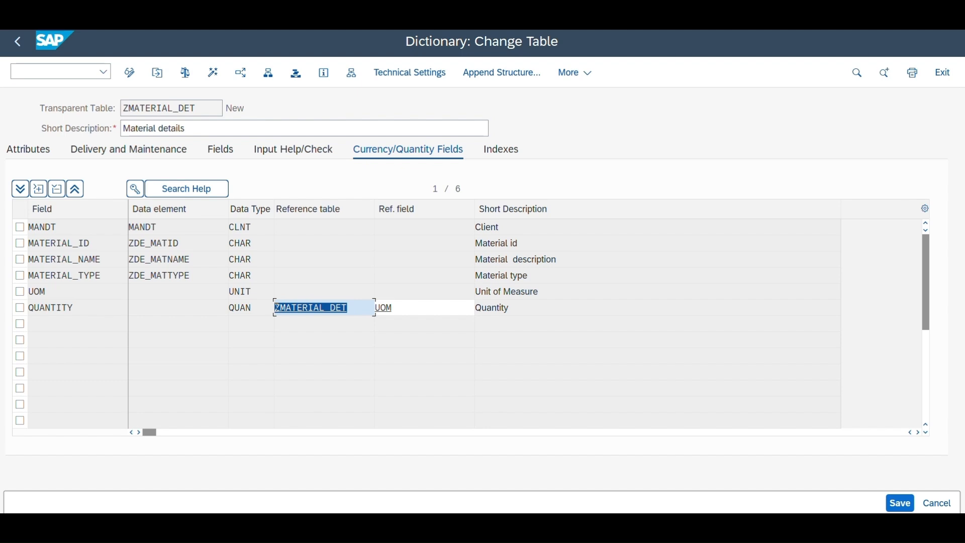
click(326, 307)
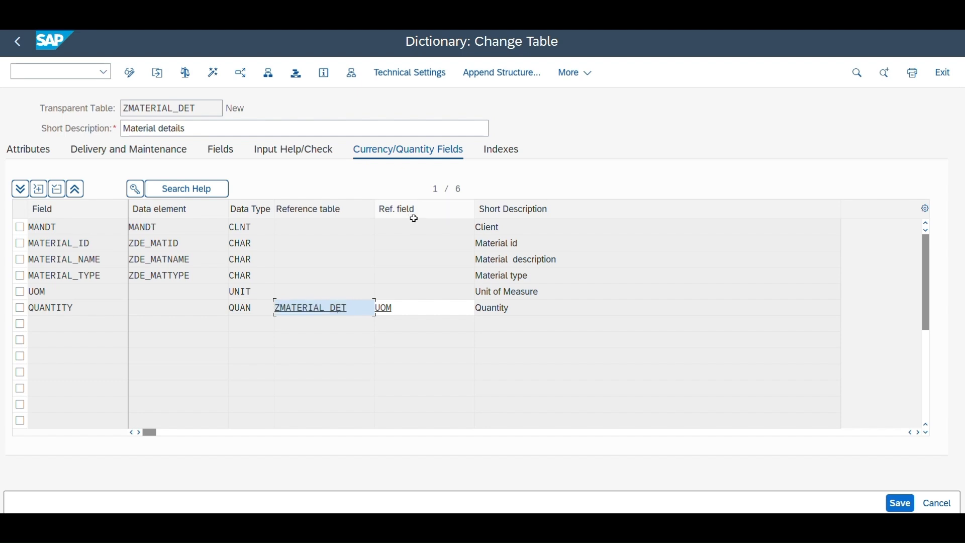
key(ctrl+s)
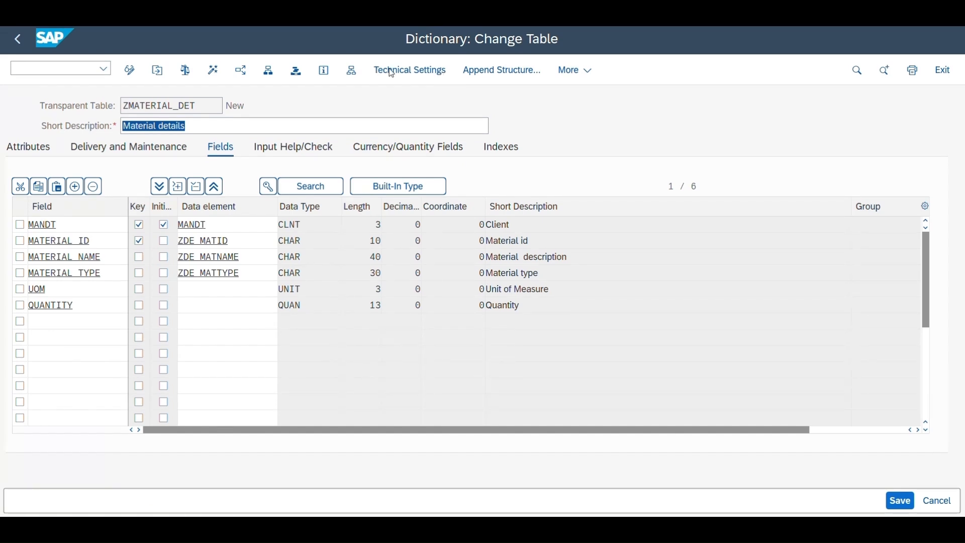
click(375, 147)
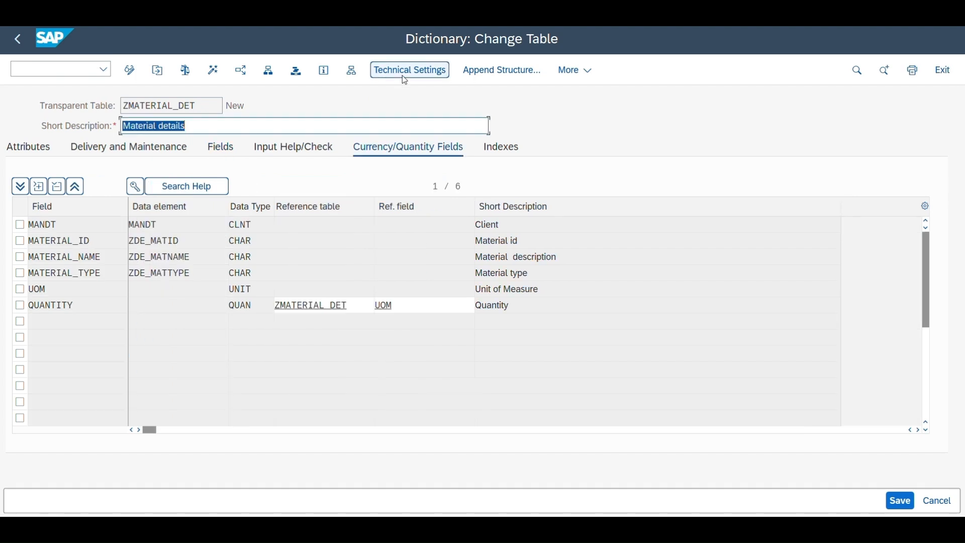
Step: Open the technical settings of ZMATERIAL_DET and go to the required data class entry
click(406, 73)
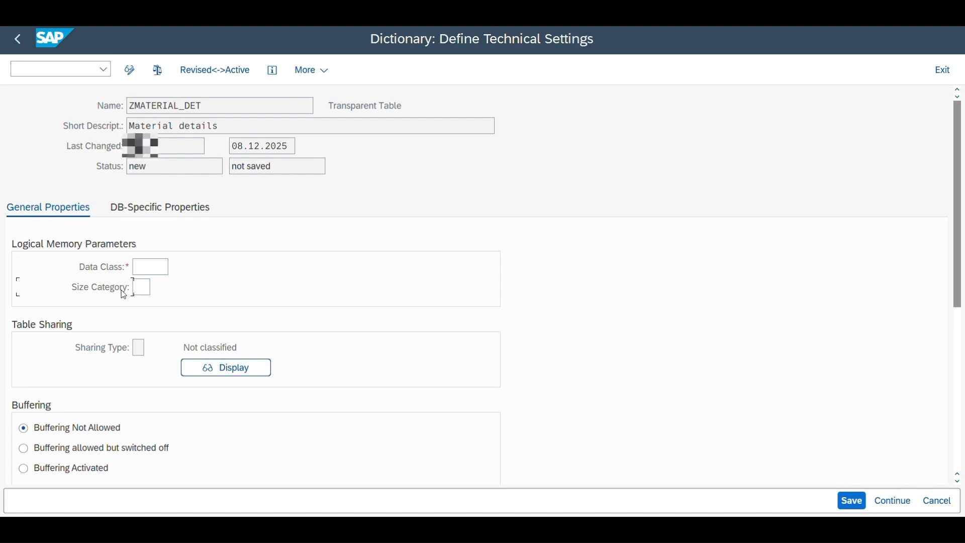
key(Return)
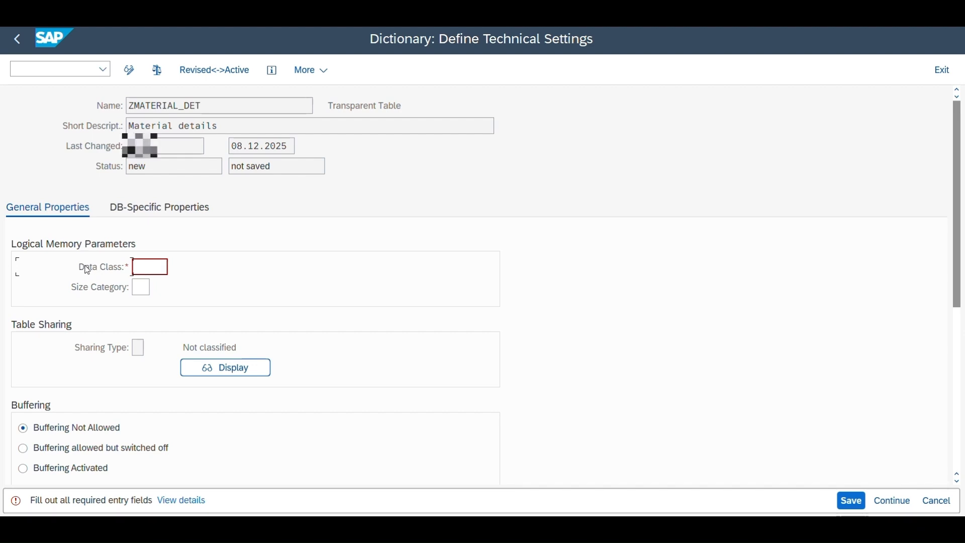
click(91, 267)
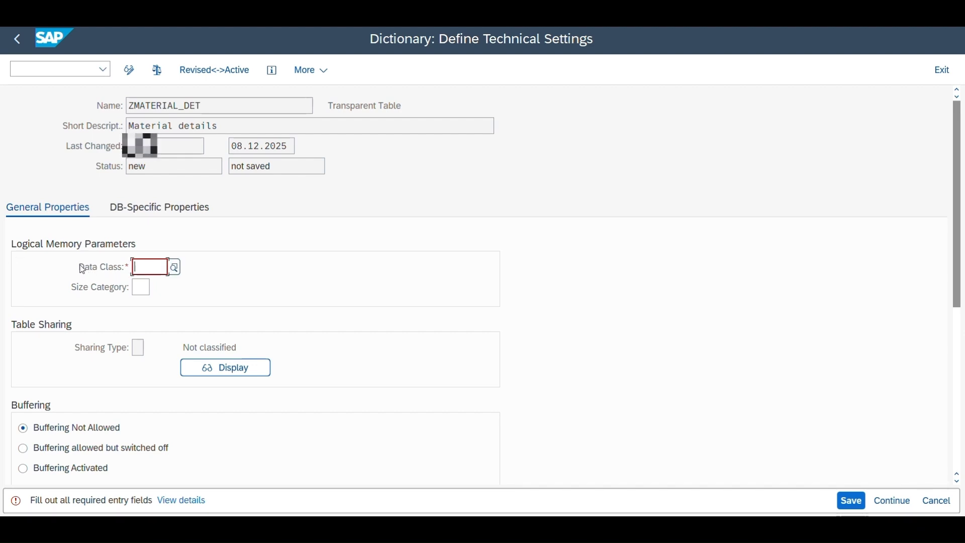
click(80, 266)
click(106, 272)
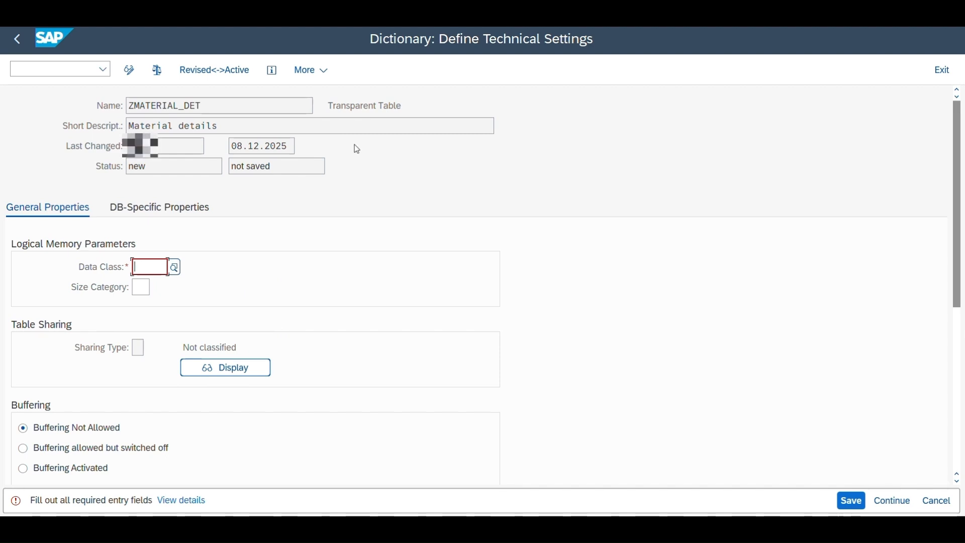
click(241, 266)
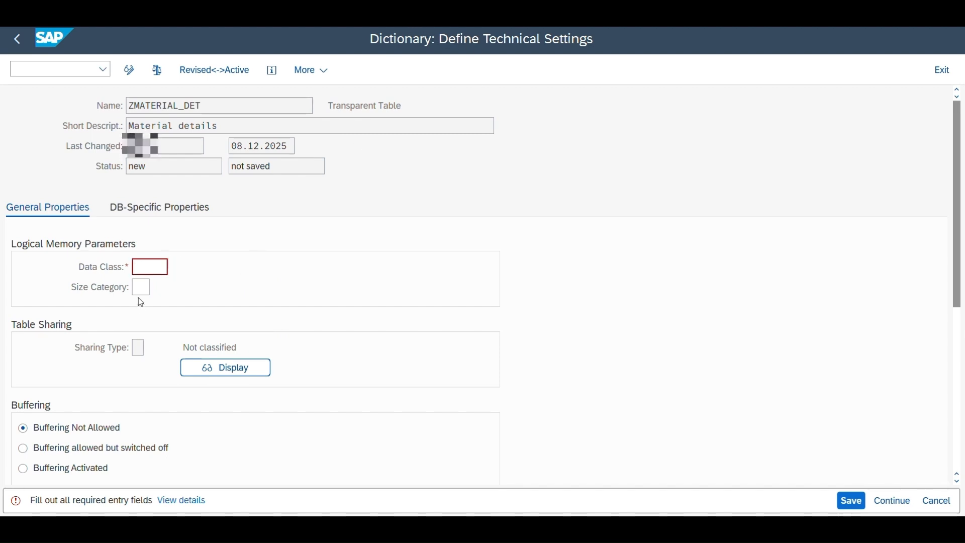
Step: Set the data class to APPL0 (Master Data, Transparent Tables) from the possible entries and go to the size category
click(175, 268)
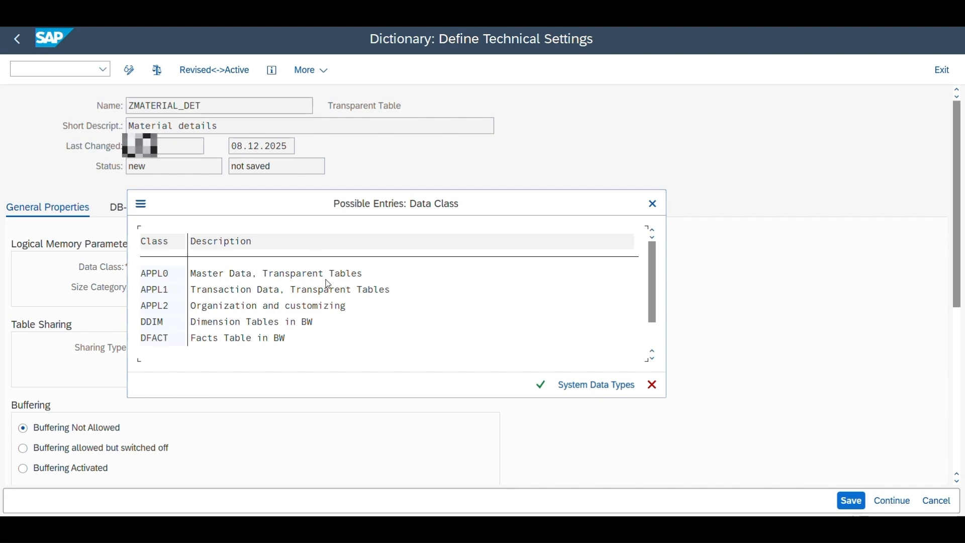
click(194, 276)
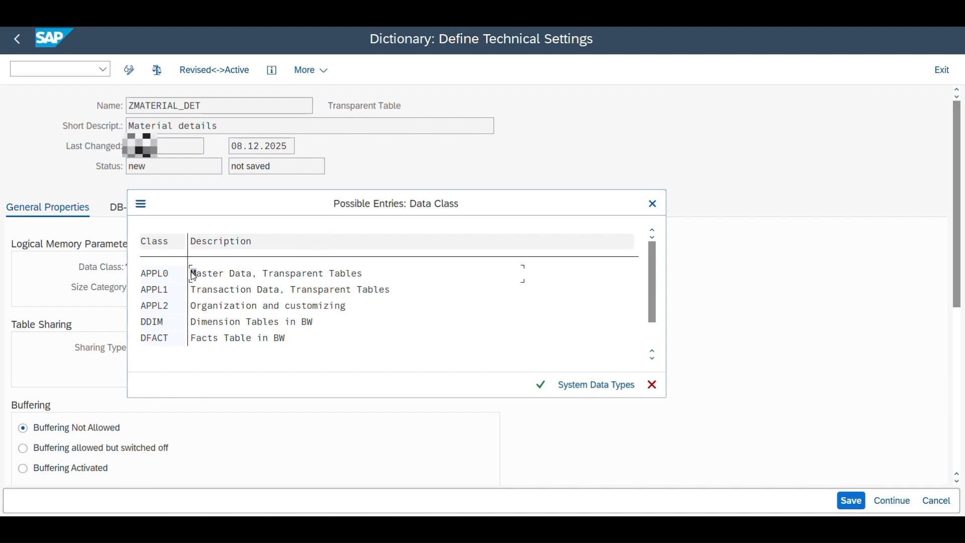
click(176, 288)
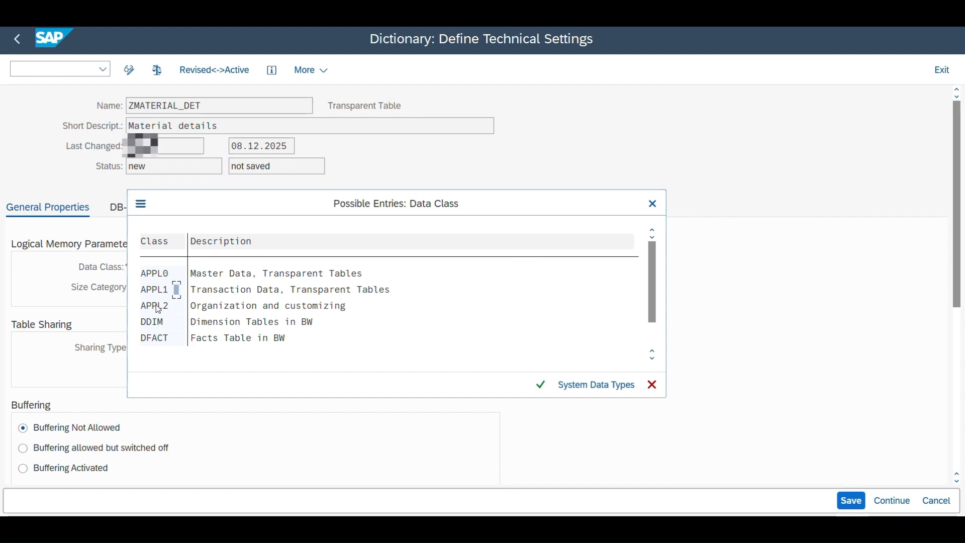
click(156, 306)
click(164, 276)
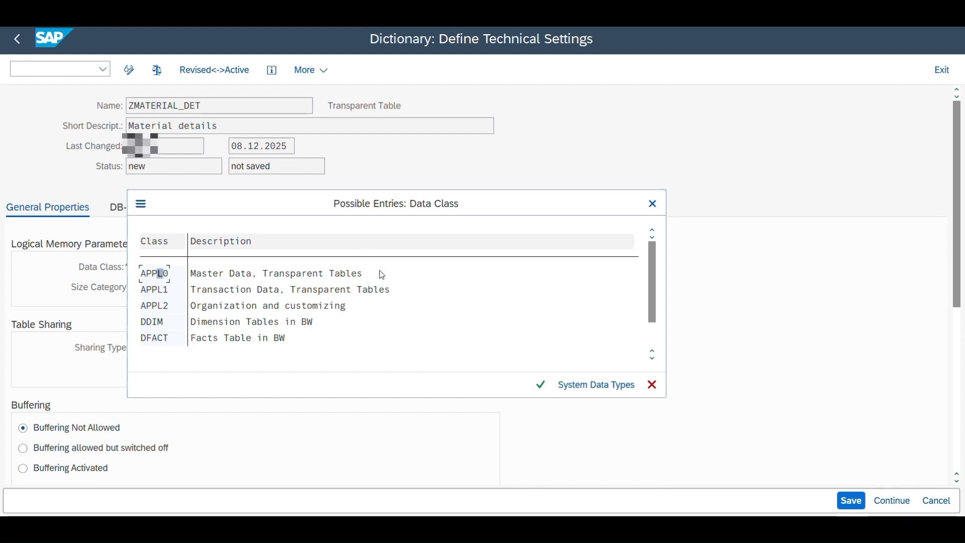
click(412, 26)
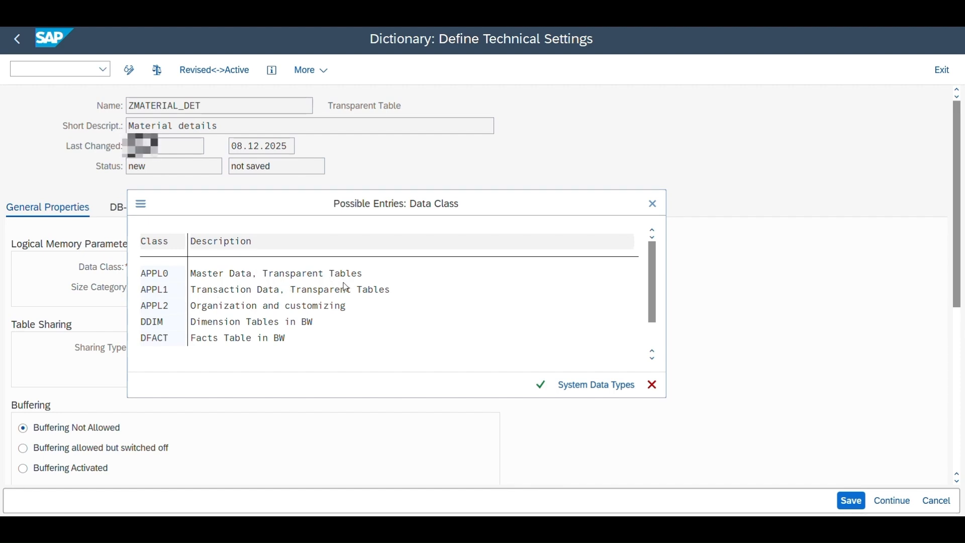
double_click(266, 273)
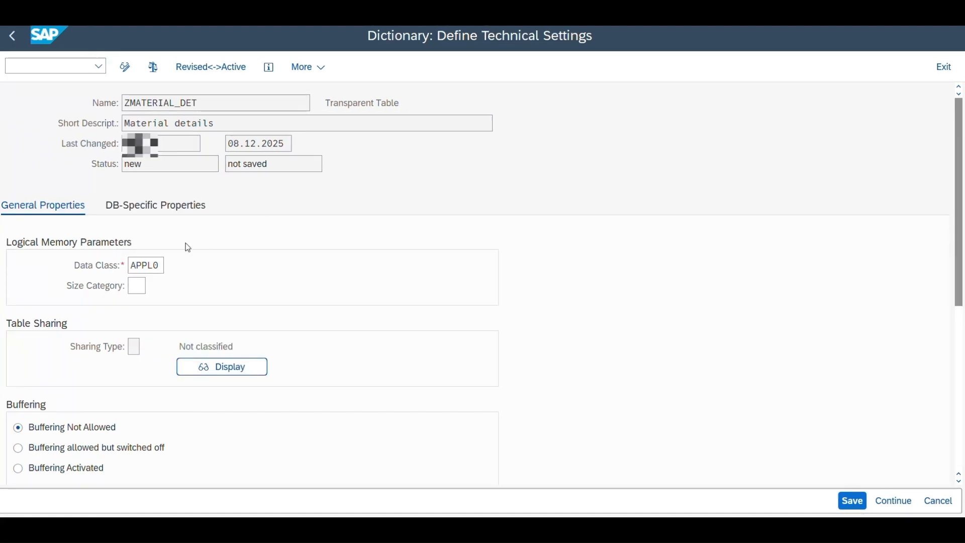
double_click(160, 269)
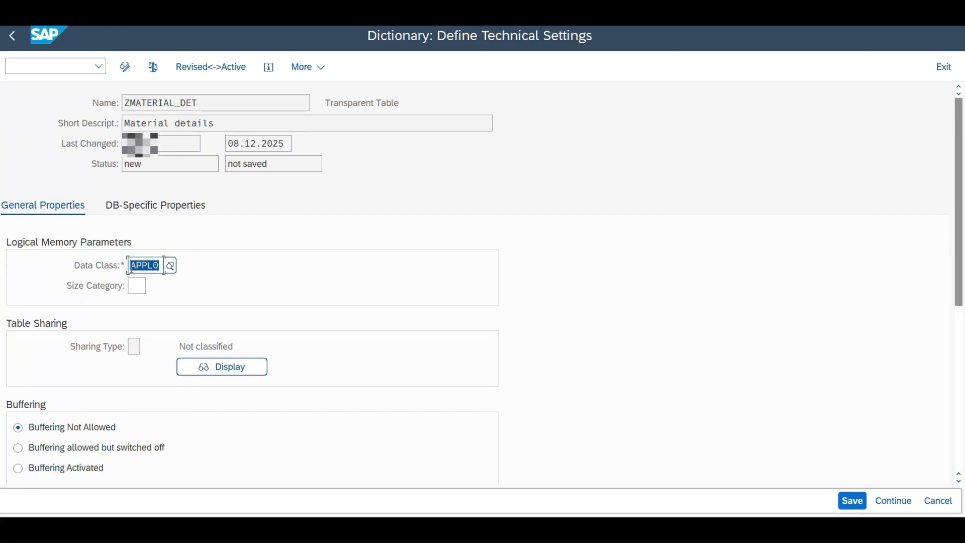
click(143, 265)
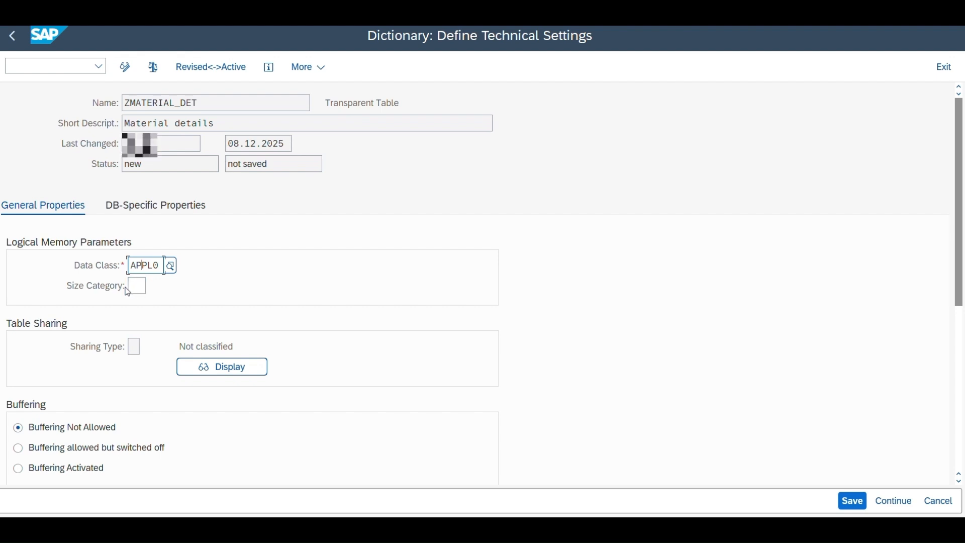
click(92, 290)
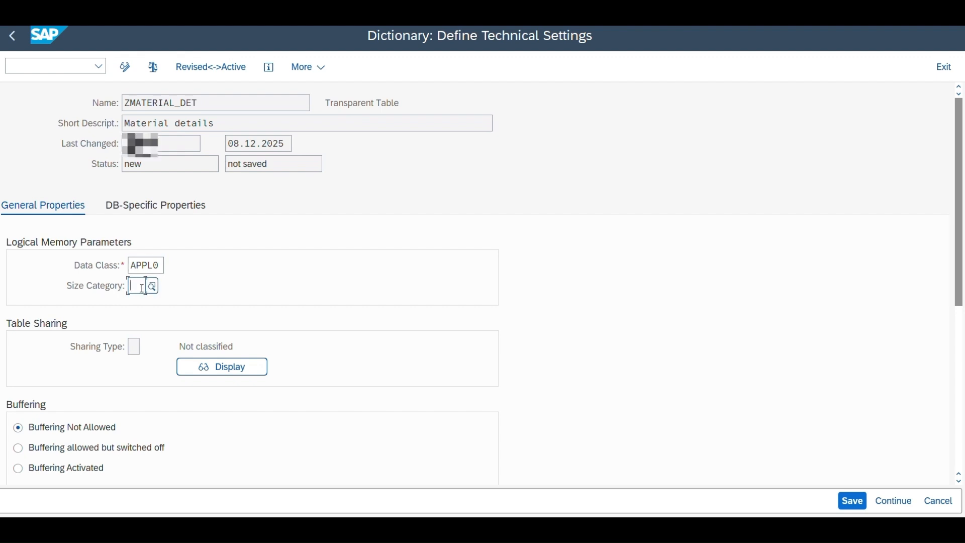
Step: Set the size category to 0 (0 to 3.400 expected data records) from the possible entries and save the technical settings
click(150, 288)
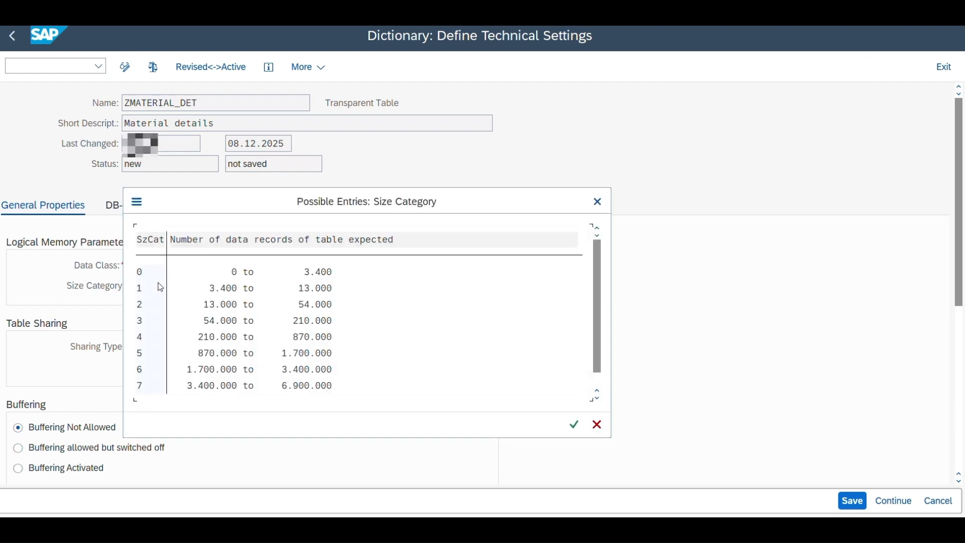
drag(273, 204, 369, 200)
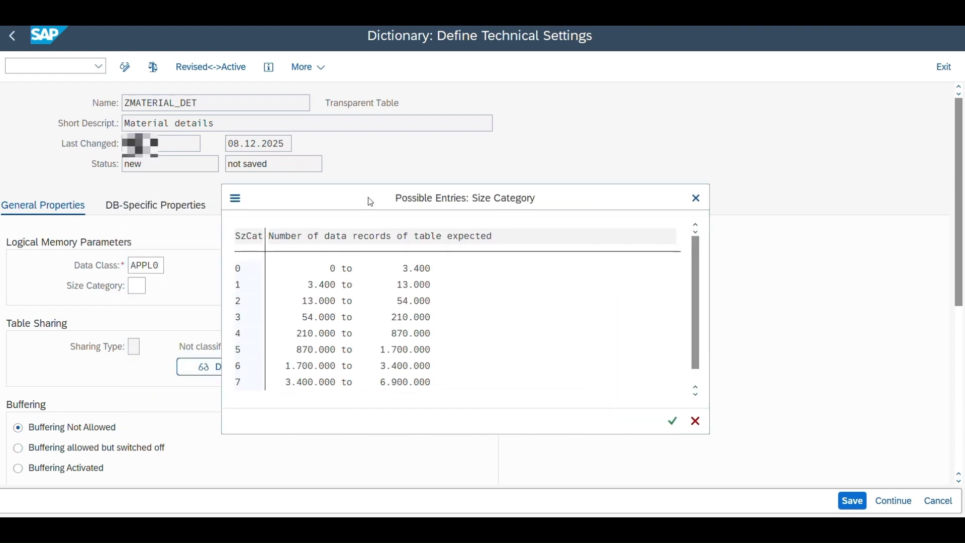
scroll(306, 310, down, 1)
scroll(303, 306, up, 1)
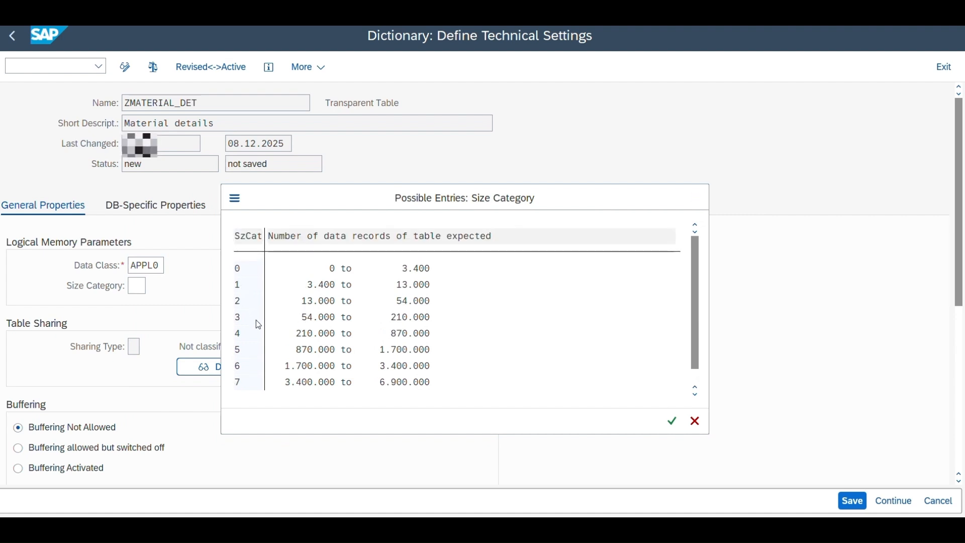
scroll(257, 321, down, 1)
scroll(255, 320, up, 1)
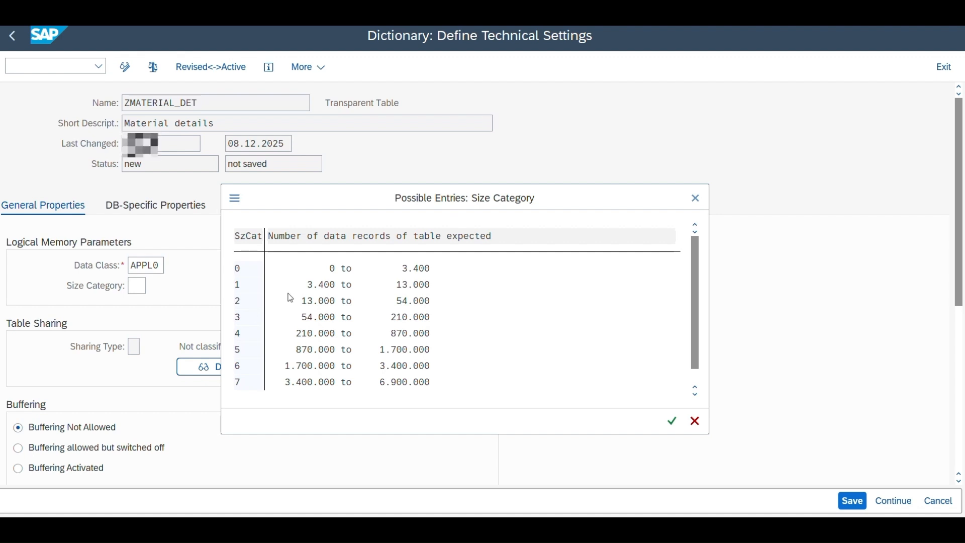
double_click(244, 273)
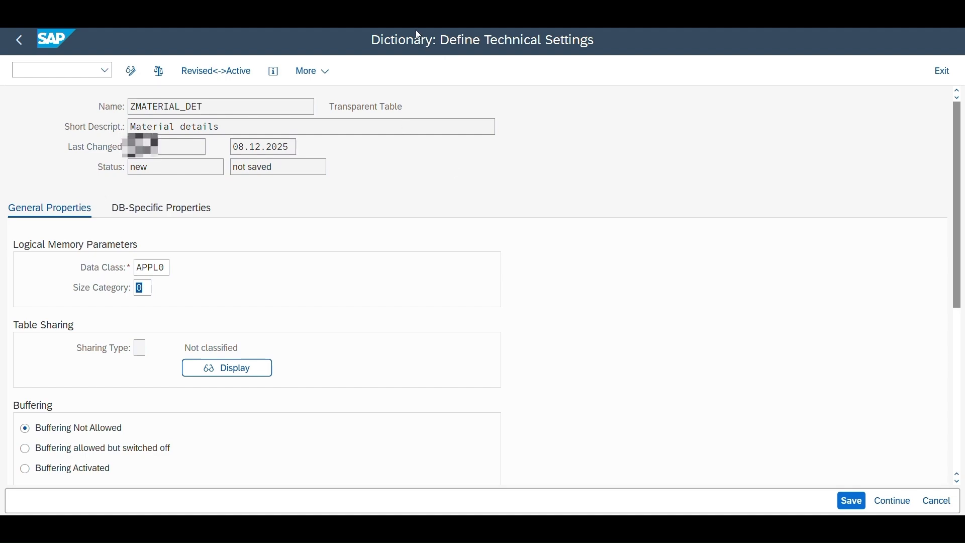
key(ctrl+s)
click(149, 288)
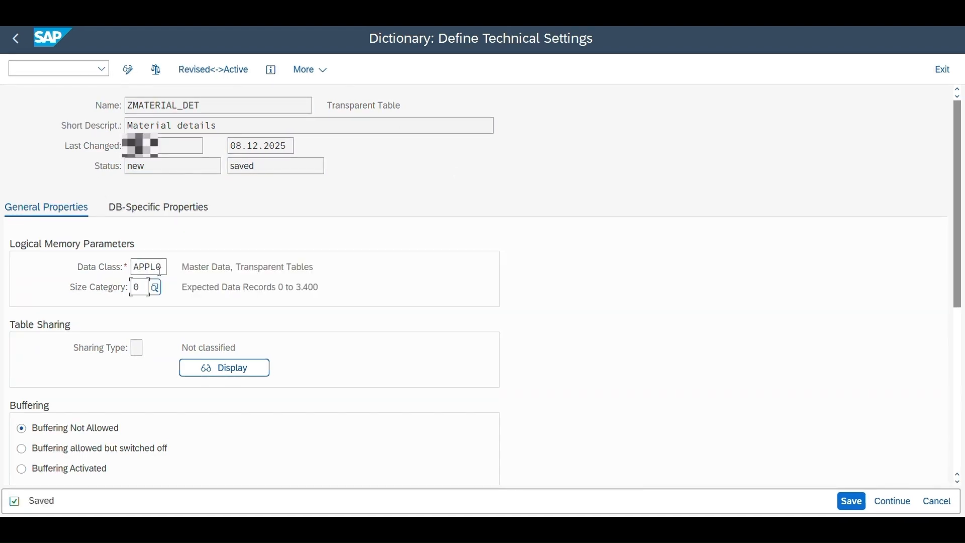
key(ctrl+s)
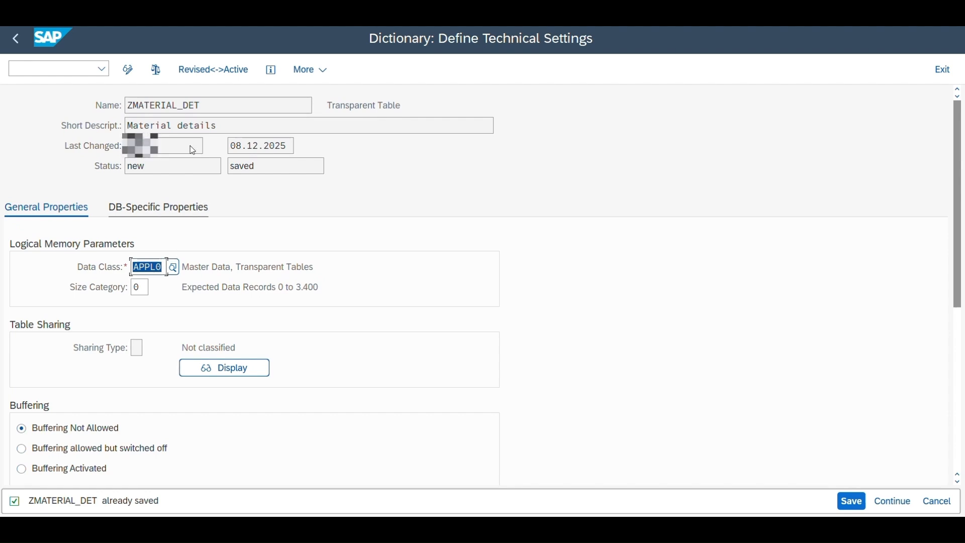
Step: Return to the table definition and activate ZMATERIAL_DET from the inactive local objects
click(17, 40)
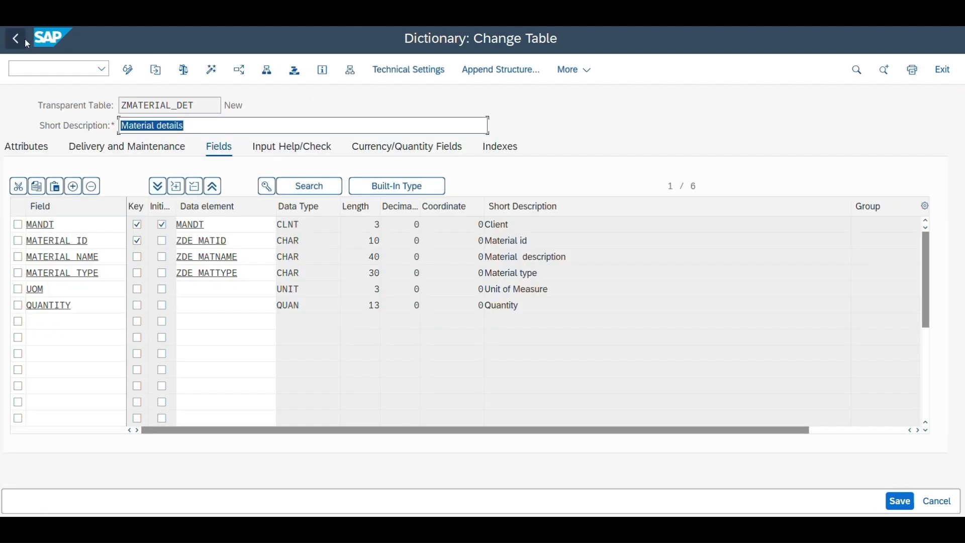
click(213, 70)
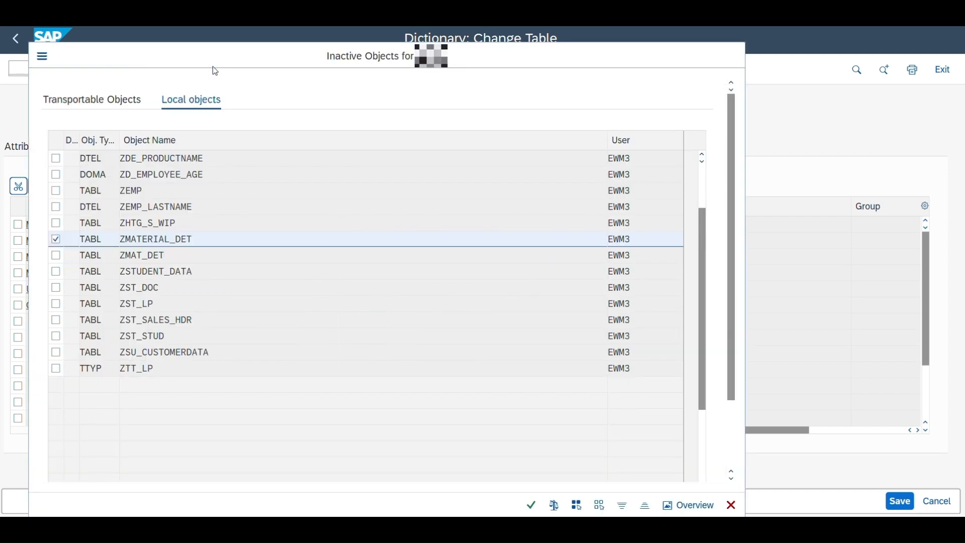
key(Return)
click(302, 336)
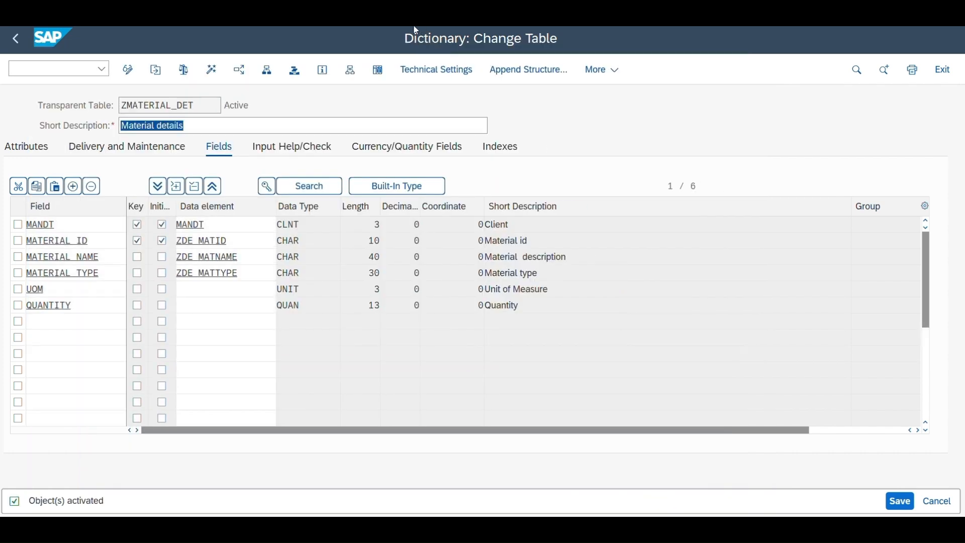
click(266, 123)
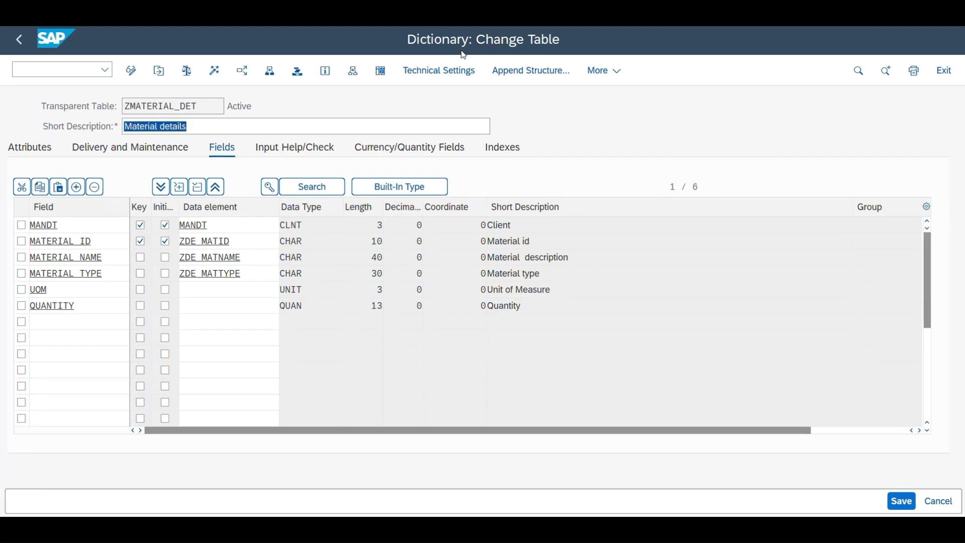
Step: Create and save a ZMATERIAL_DET entry with material ID MAT005, name STEEL ROD, type RAW, UOM KG and quantity 150
click(602, 71)
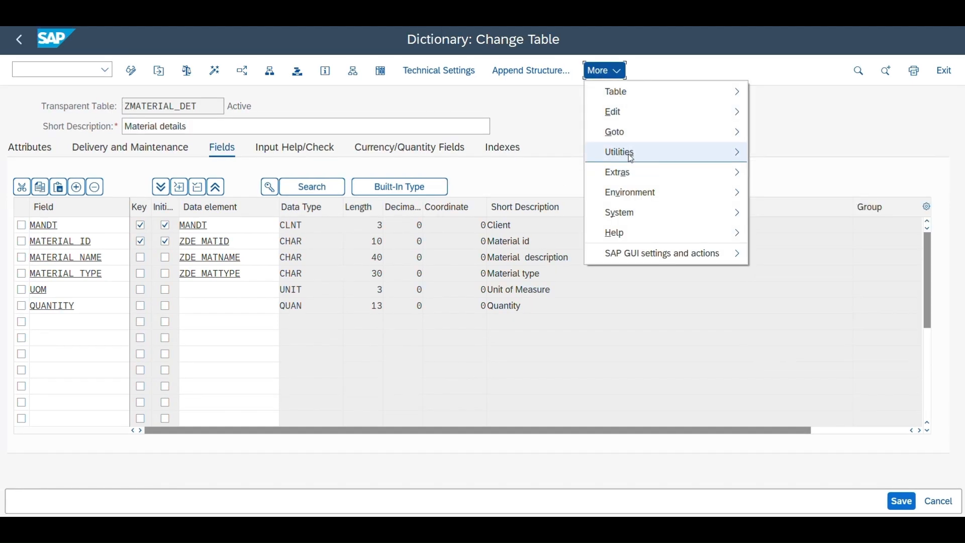
mouse_move(627, 153)
mouse_move(490, 354)
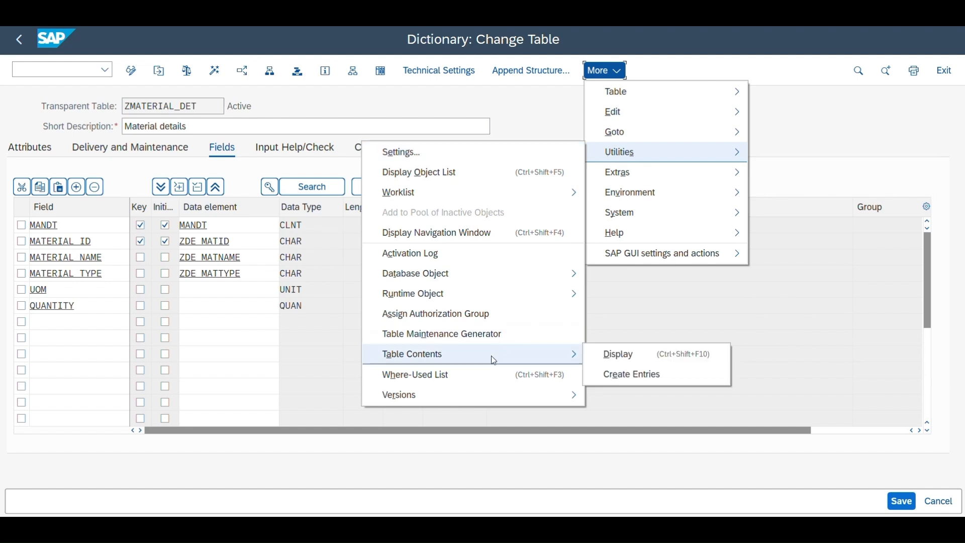
click(616, 375)
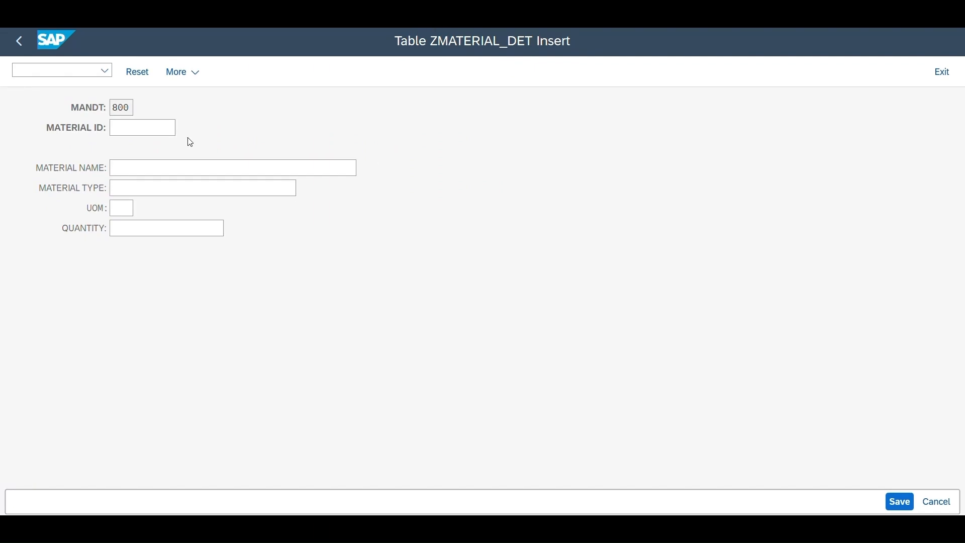
click(143, 131)
click(136, 186)
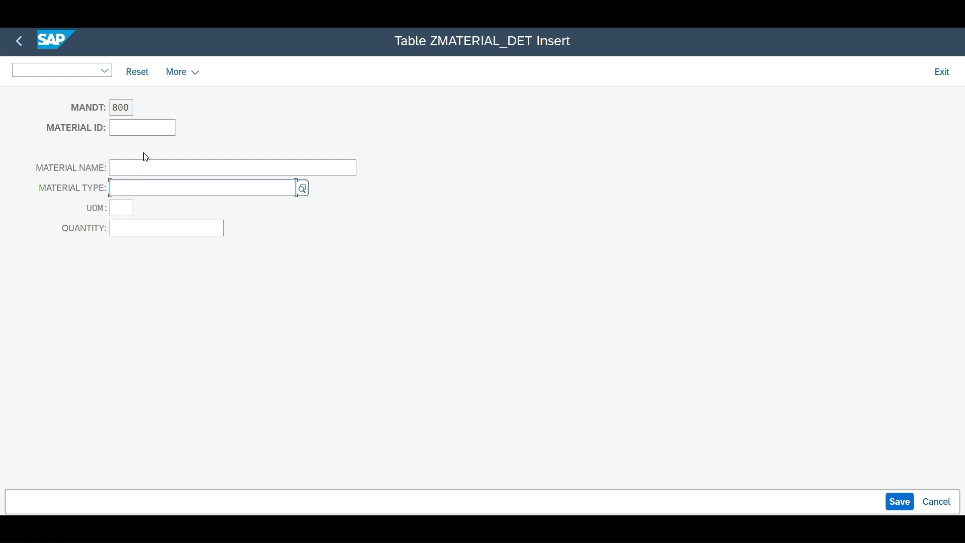
click(139, 163)
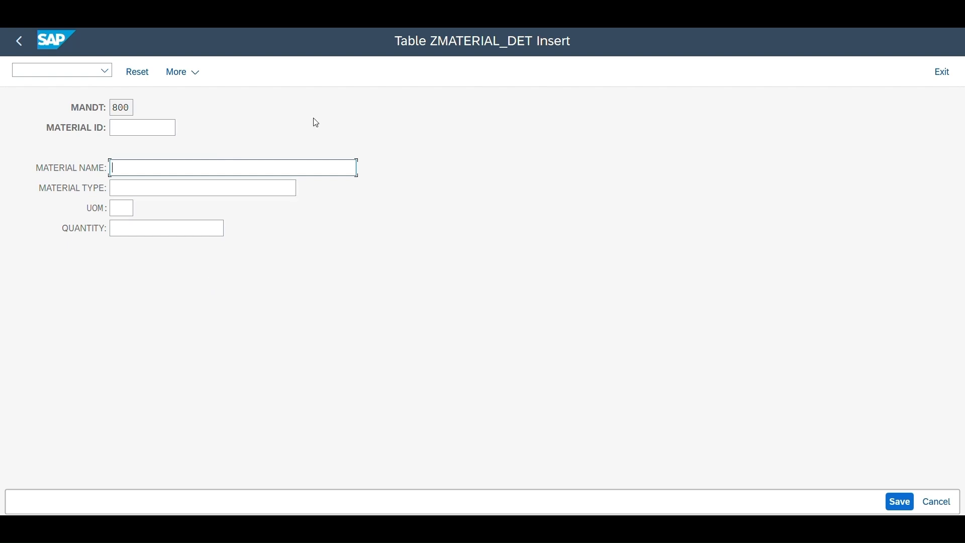
click(416, 31)
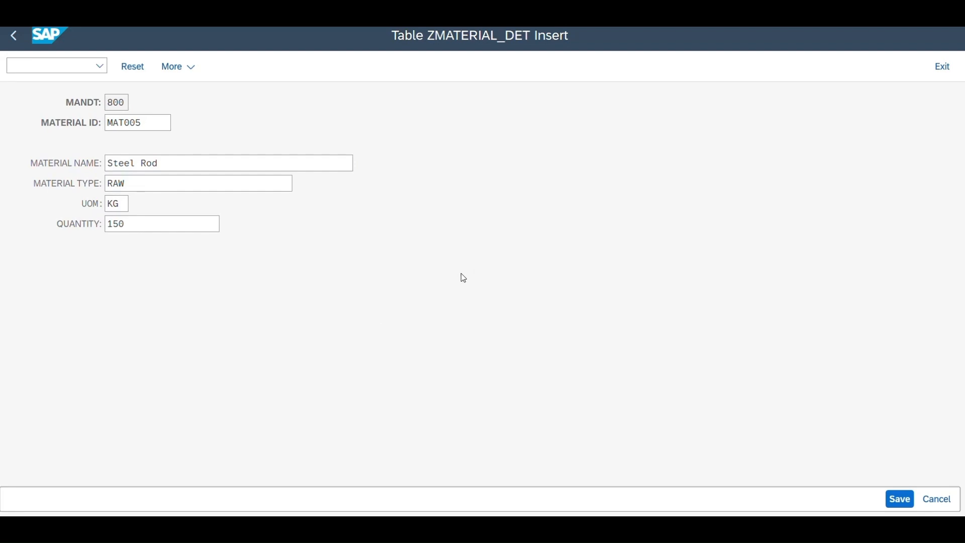
click(461, 274)
key(ctrl+s)
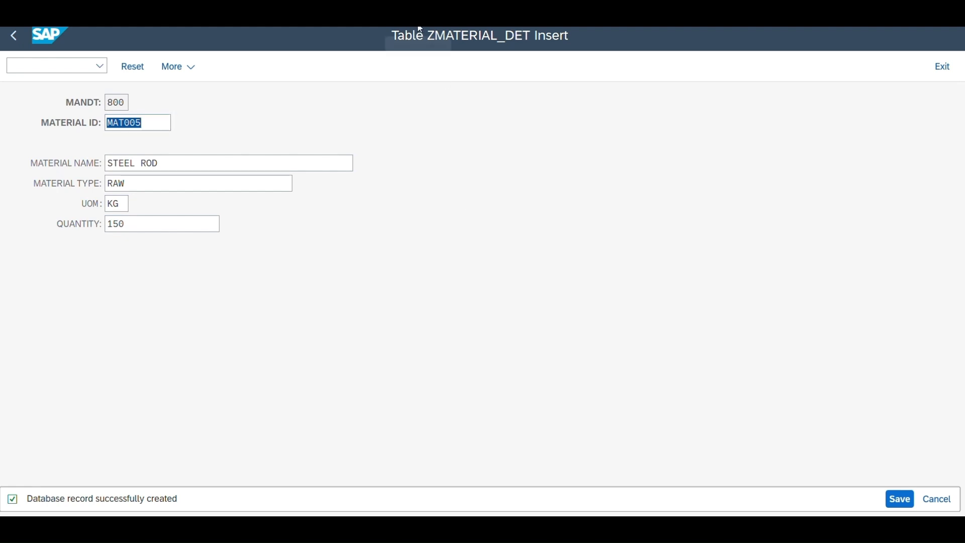
Step: Return to the table definition in change mode and display all ZMATERIAL_DET contents without selection restrictions
key(F3)
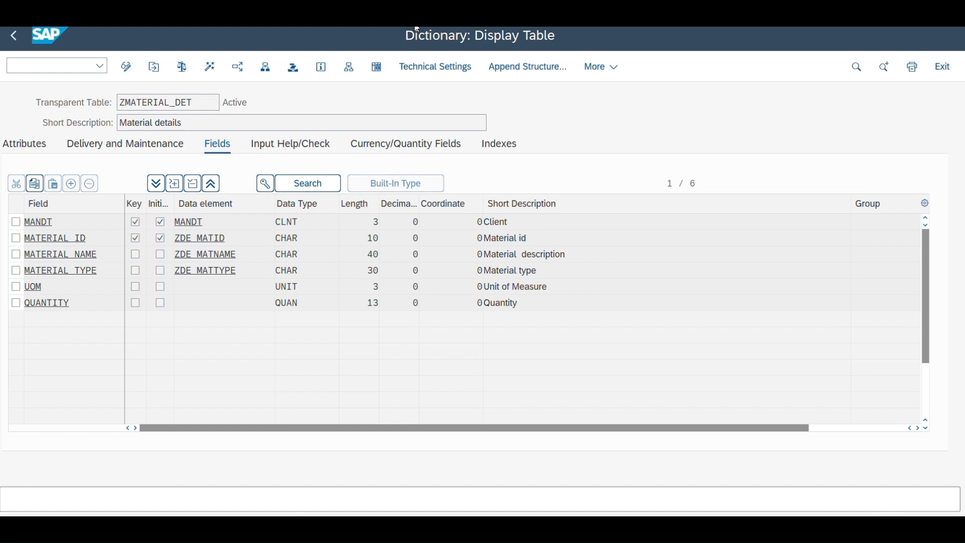
key(ctrl+F1)
click(601, 76)
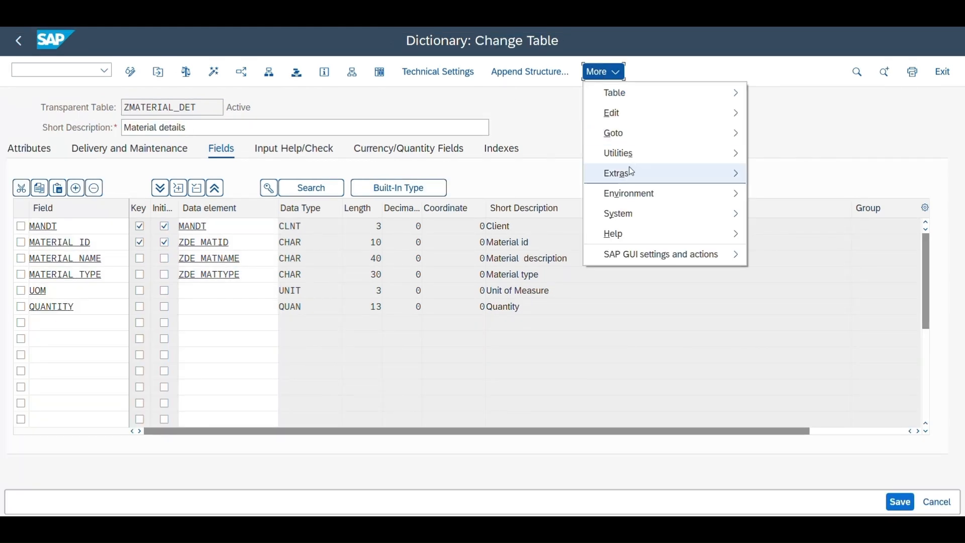
mouse_move(628, 162)
mouse_move(517, 353)
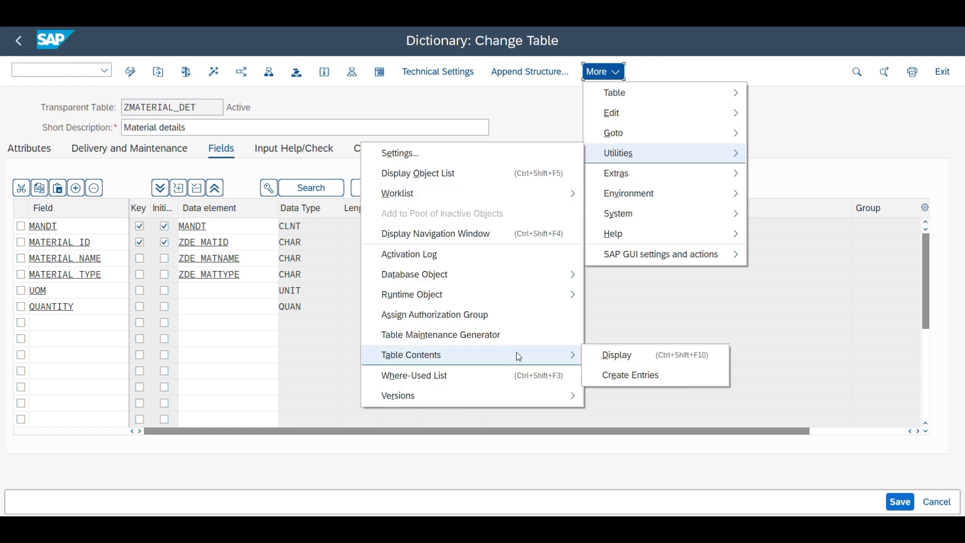
click(593, 354)
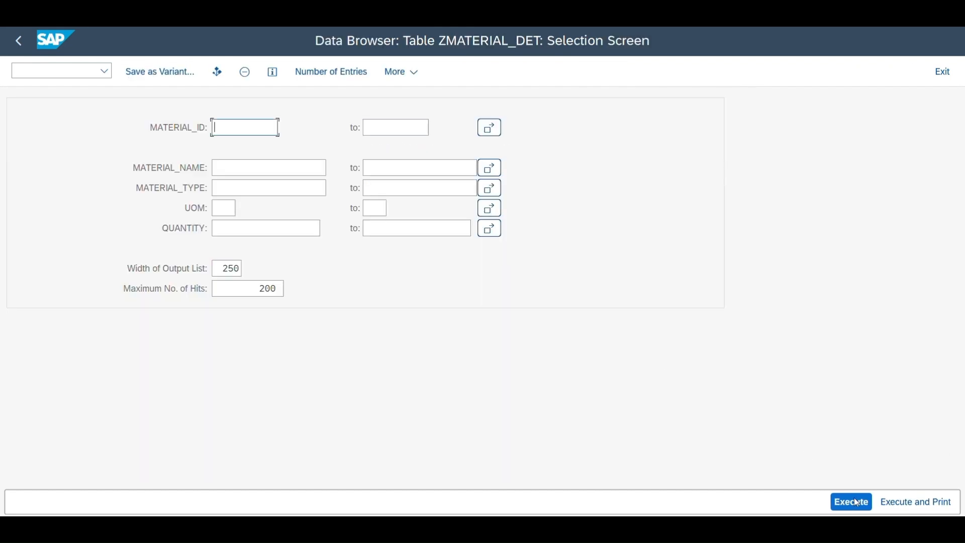
click(854, 502)
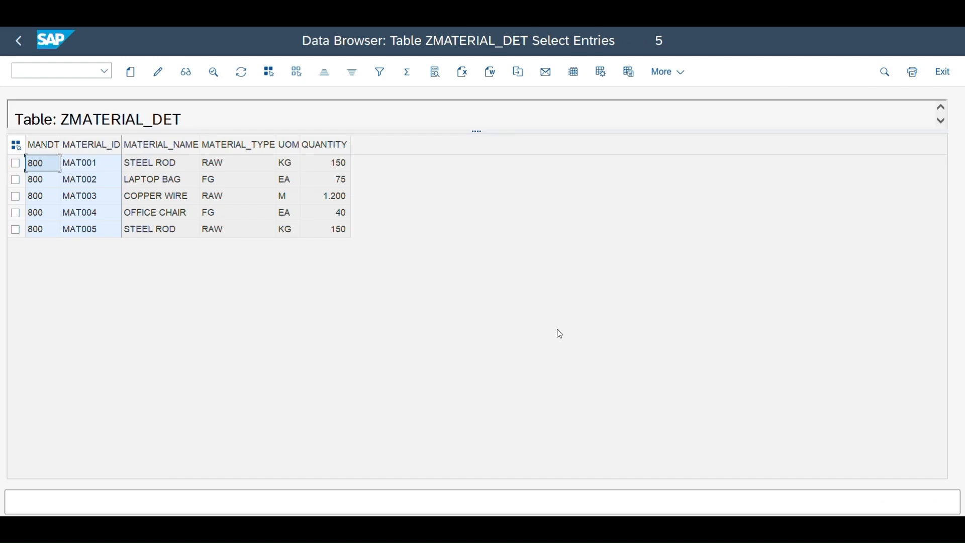